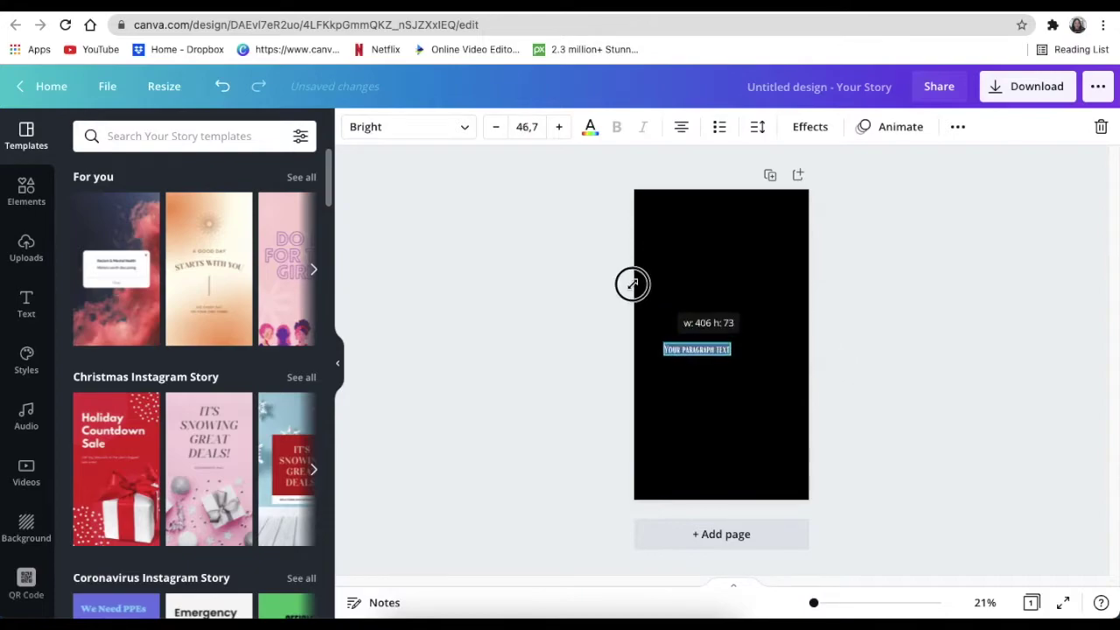
# Set the placeholder text's font to Shuneet Square Heavy and centre the text box horizontally on the black page.
pyautogui.click(461, 131)
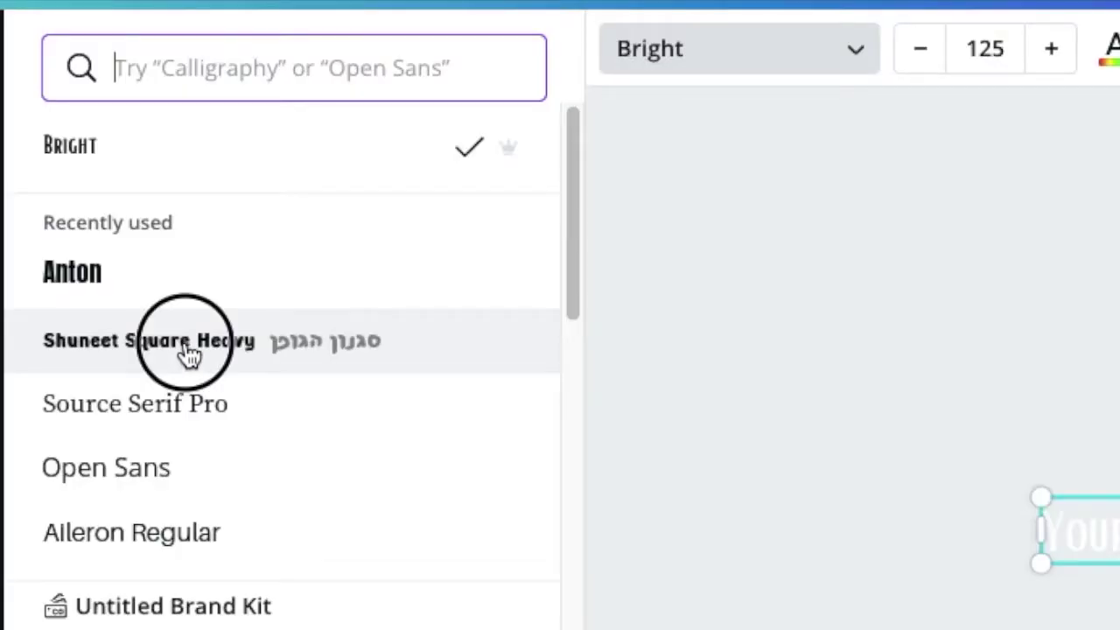
pyautogui.click(188, 354)
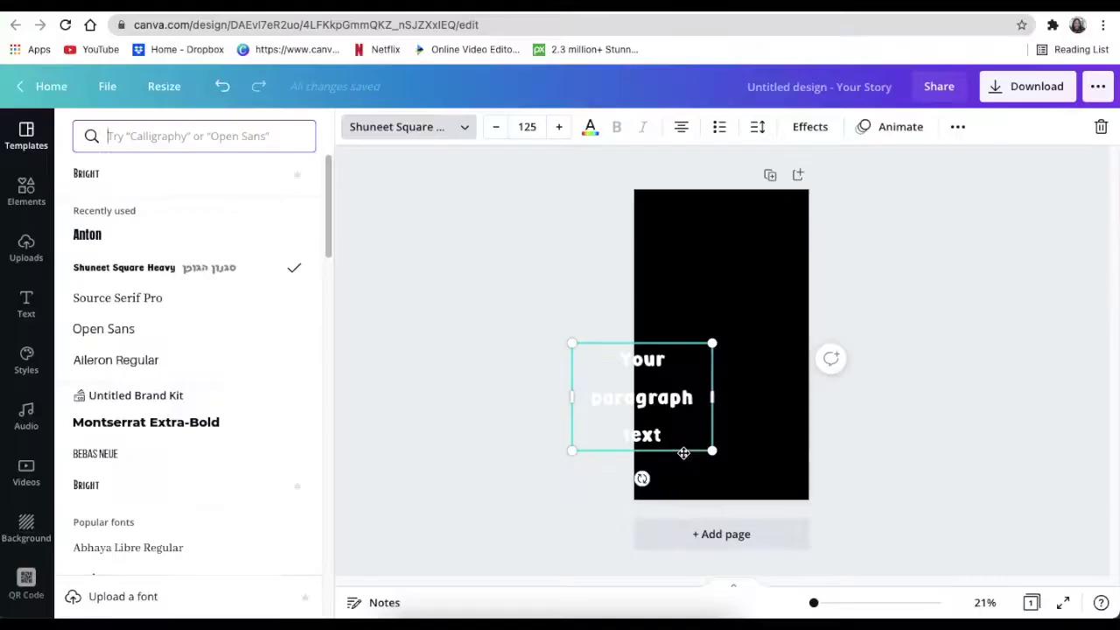
pyautogui.moveTo(690, 444); pyautogui.dragTo(759, 373)
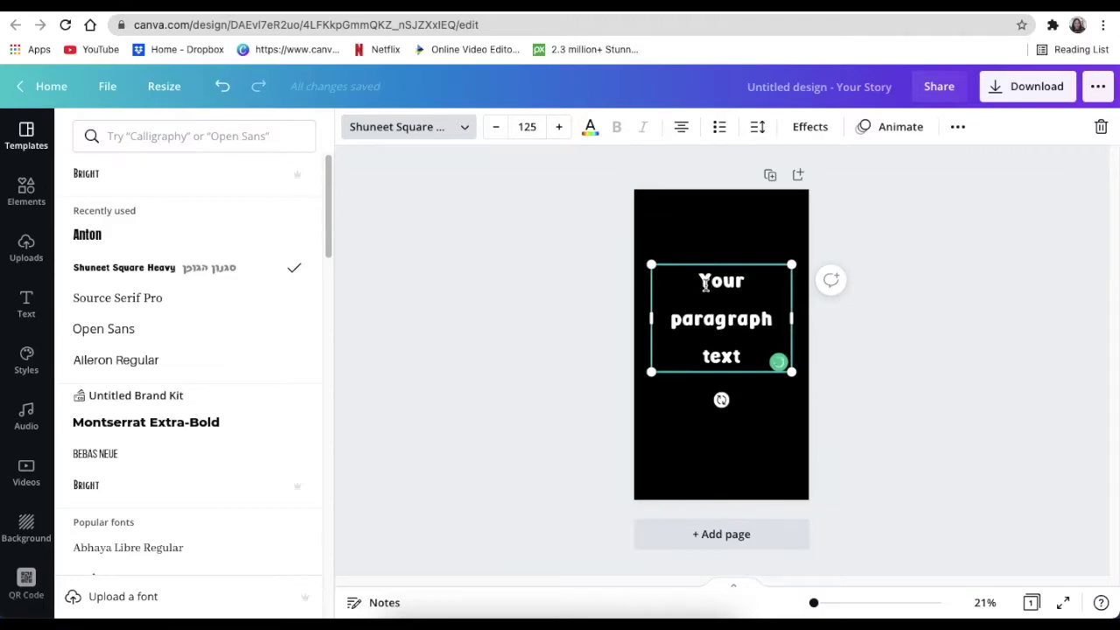
# Replace the placeholder paragraph text with "THE".
pyautogui.moveTo(705, 284); pyautogui.dragTo(756, 363)
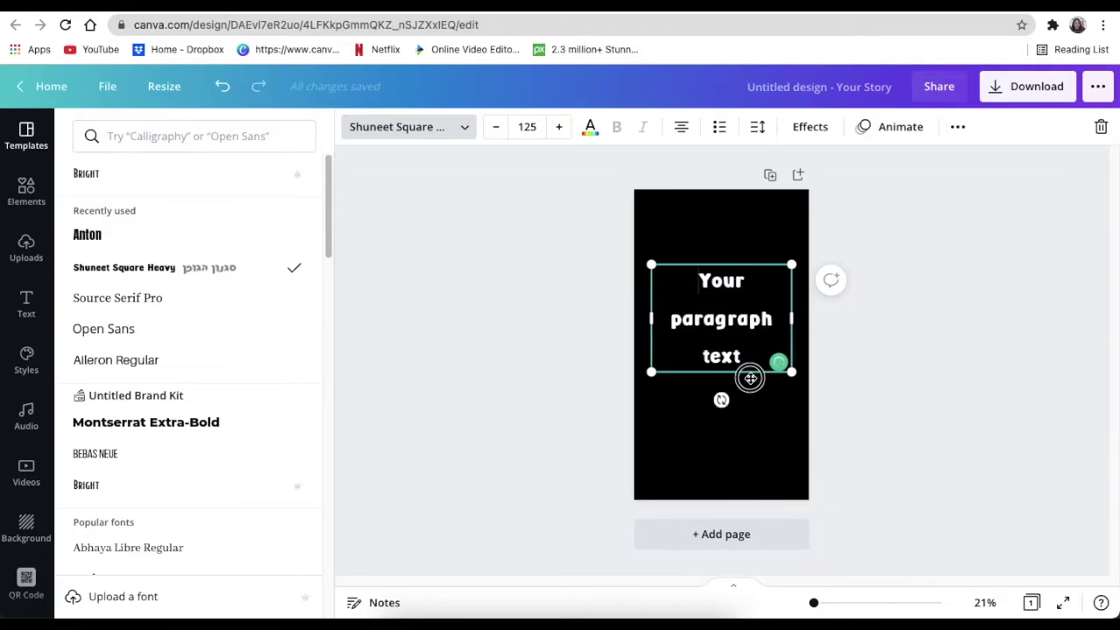
pyautogui.tripleClick(755, 367)
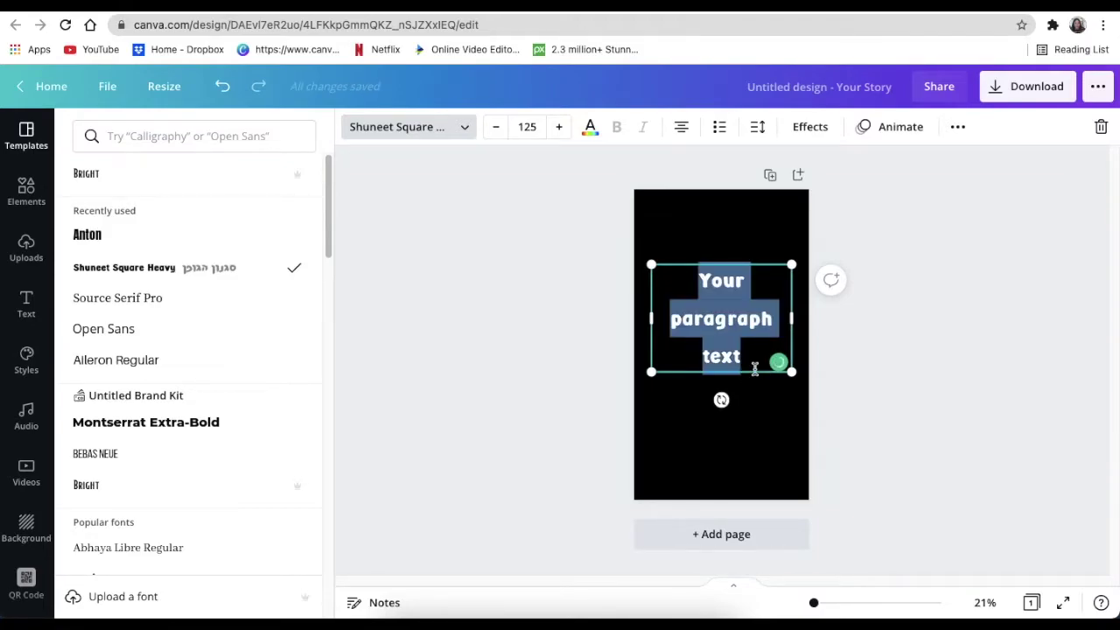
pyautogui.write('THE')
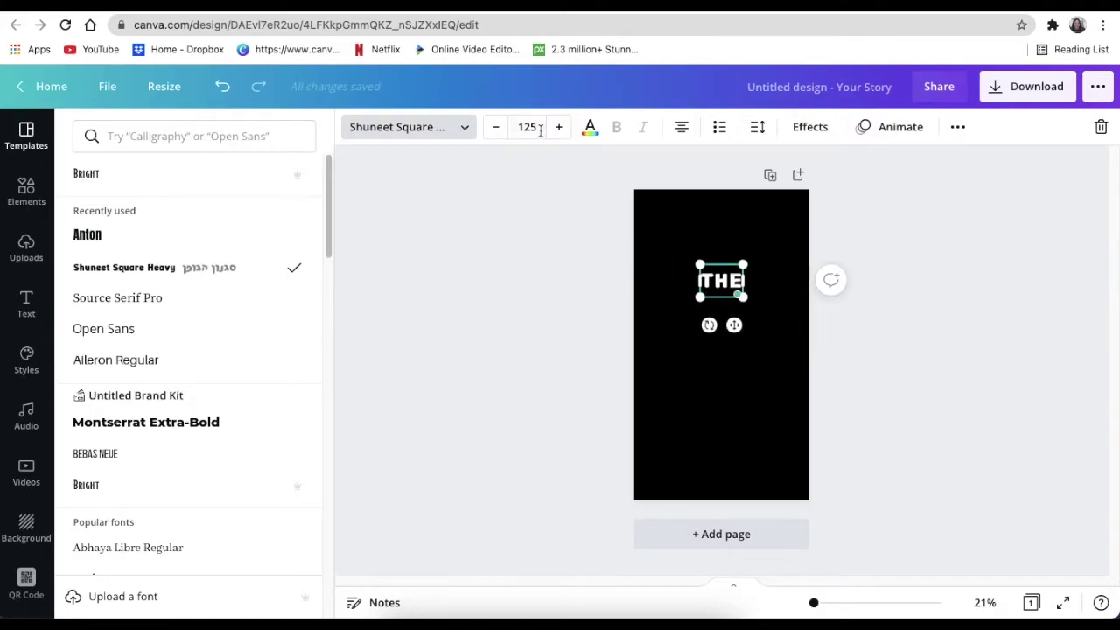
# Set the font size of "THE" to 100 and move the word slightly right of the page centre.
pyautogui.click(529, 127)
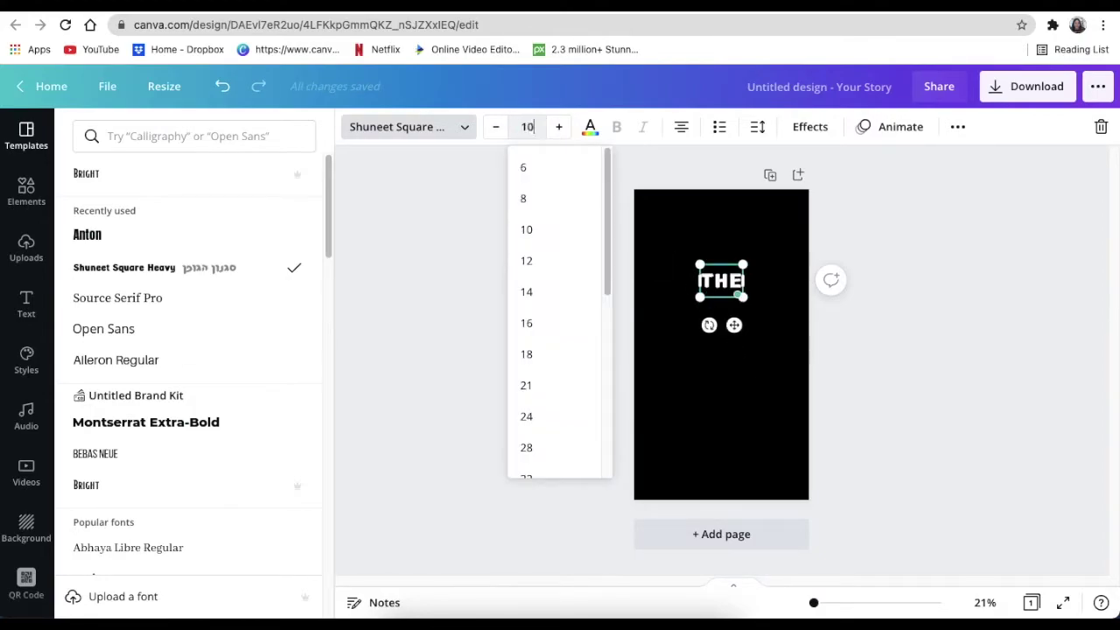
pyautogui.write('100')
pyautogui.press('Return')
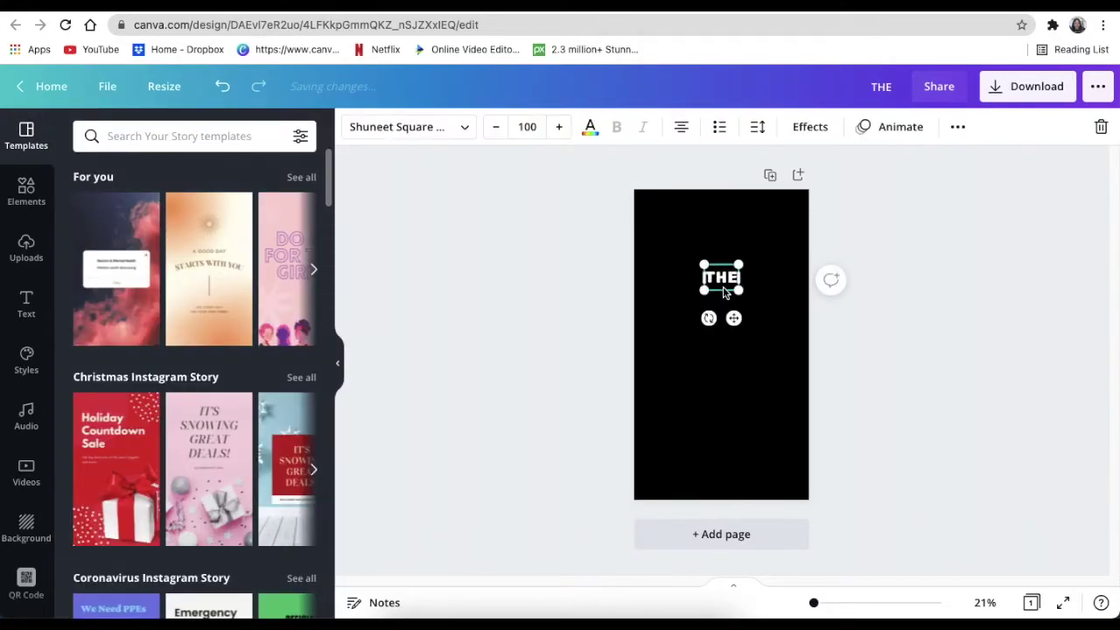
pyautogui.moveTo(733, 317); pyautogui.dragTo(762, 332)
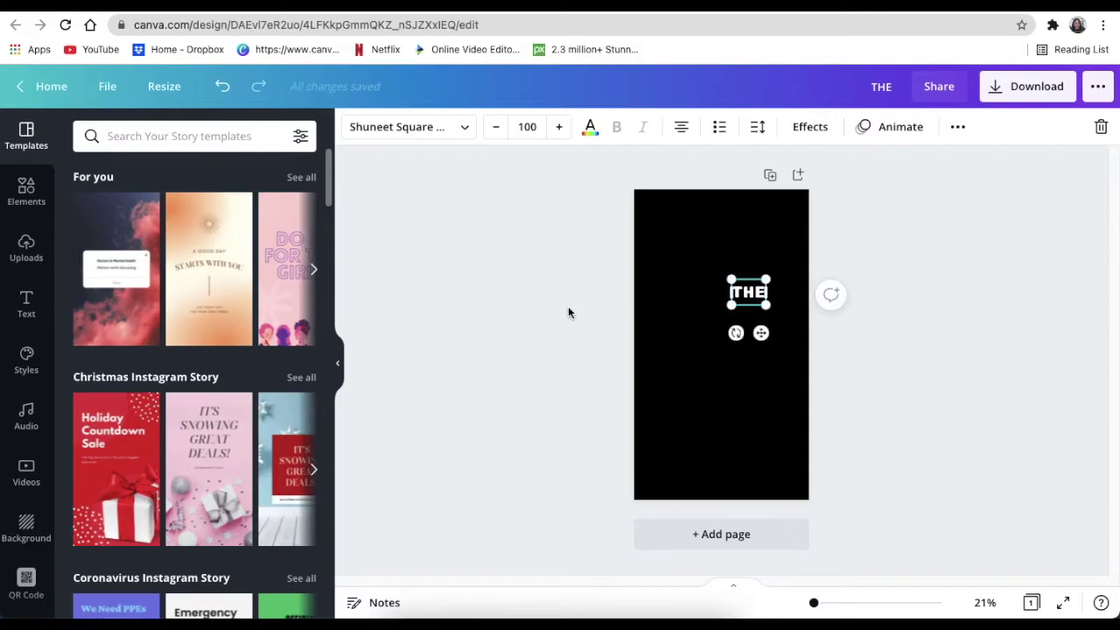
# Add a size 240 text reading "Y ga" with a wide gap after the Y, and place it directly beneath "THE".
pyautogui.click(560, 313)
pyautogui.press('t')
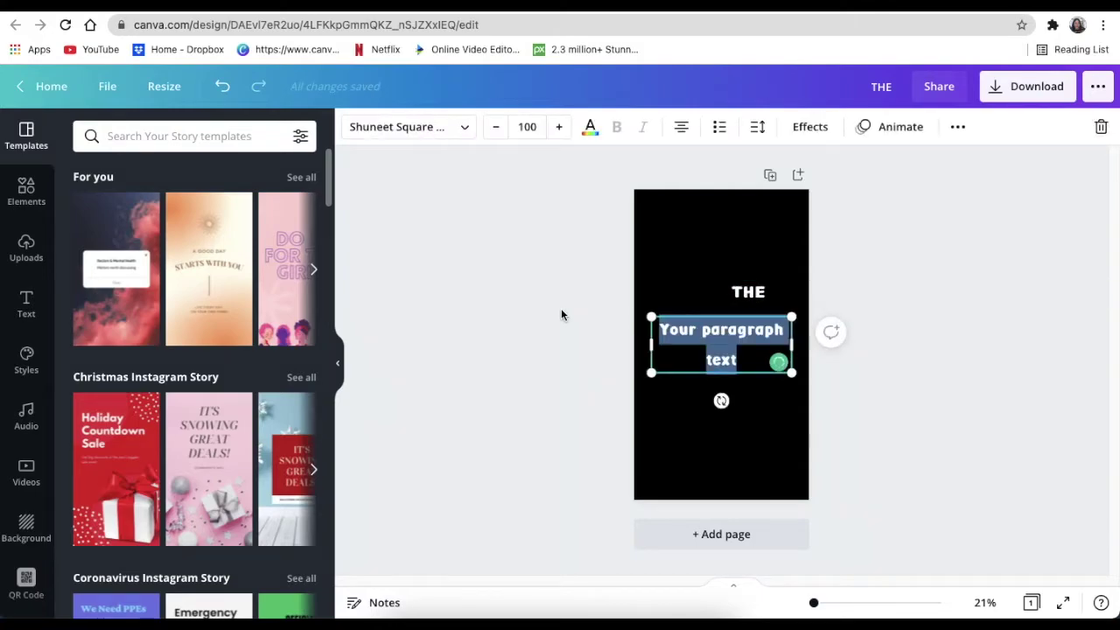
pyautogui.click(537, 128)
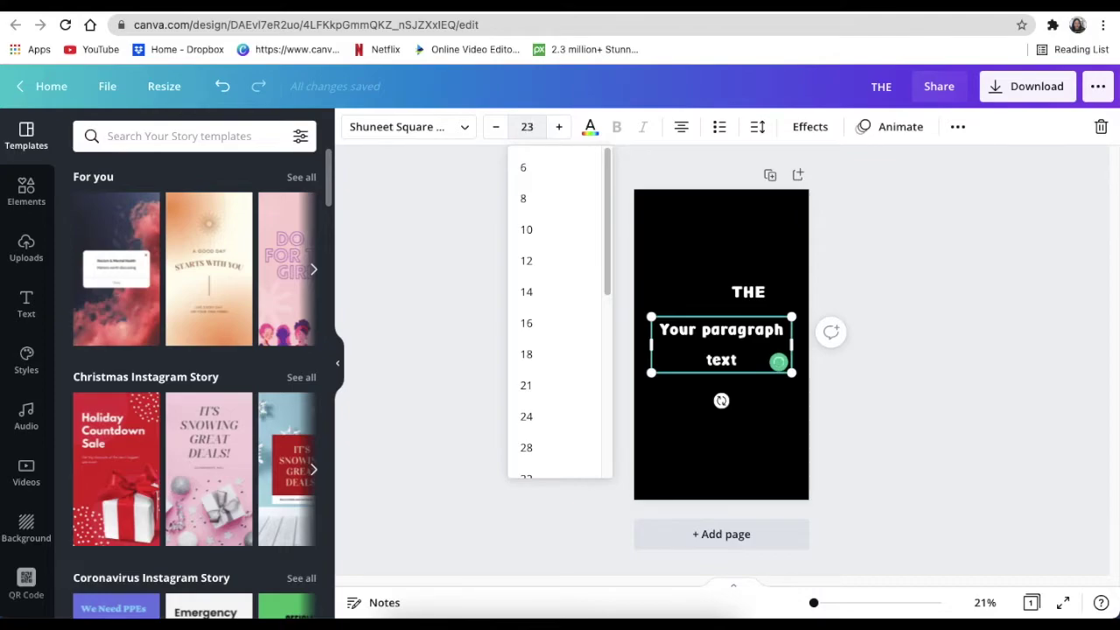
pyautogui.press('Return')
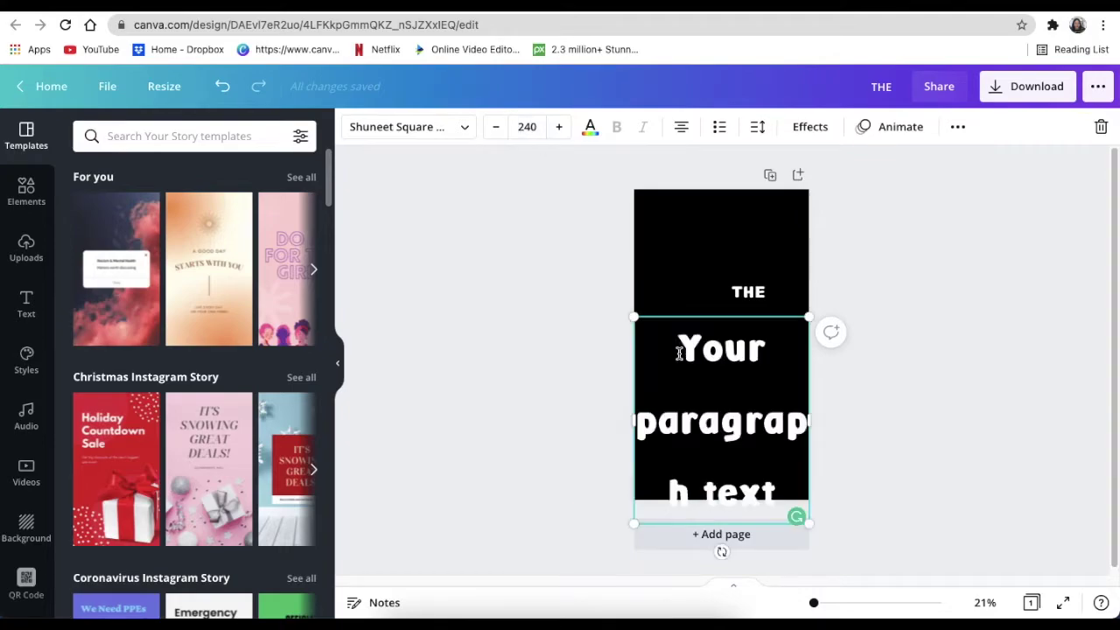
pyautogui.scroll(5, 768, 411)
pyautogui.moveTo(768, 411); pyautogui.dragTo(763, 332)
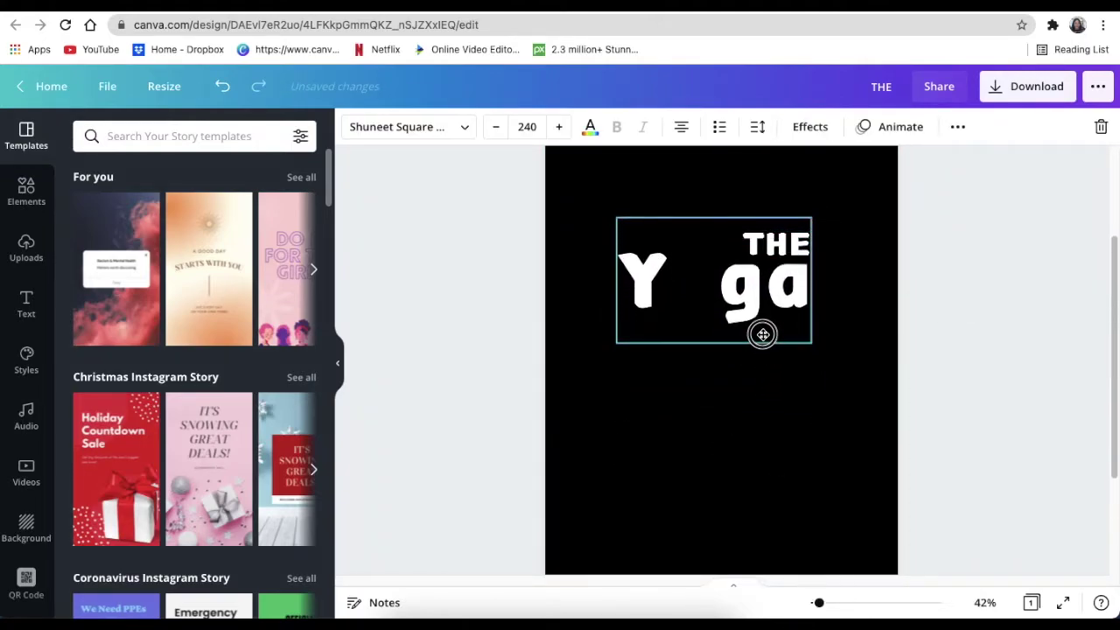
# Nudge the "Y ga" text slightly right and up so it sits tighter under "THE".
pyautogui.press('Right')
pyautogui.press('Right')
pyautogui.press('Right')
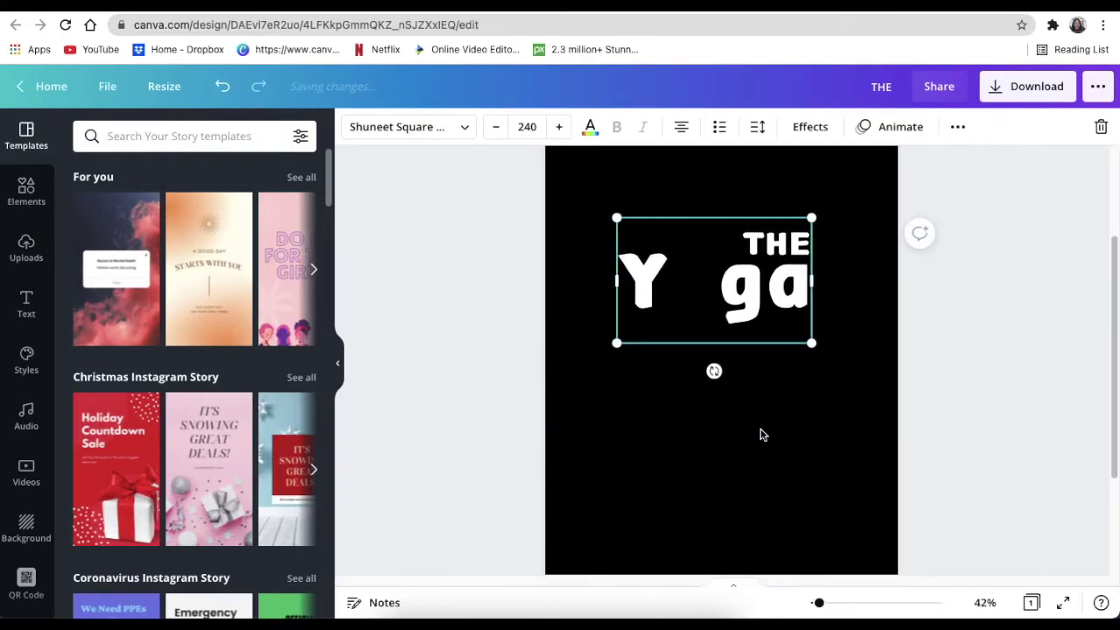
pyautogui.press('Up')
pyautogui.press('Up')
pyautogui.press('Up')
pyautogui.press('Up')
pyautogui.press('Up')
pyautogui.press('Up')
pyautogui.press('Up')
pyautogui.press('Up')
pyautogui.press('Up')
pyautogui.press('Up')
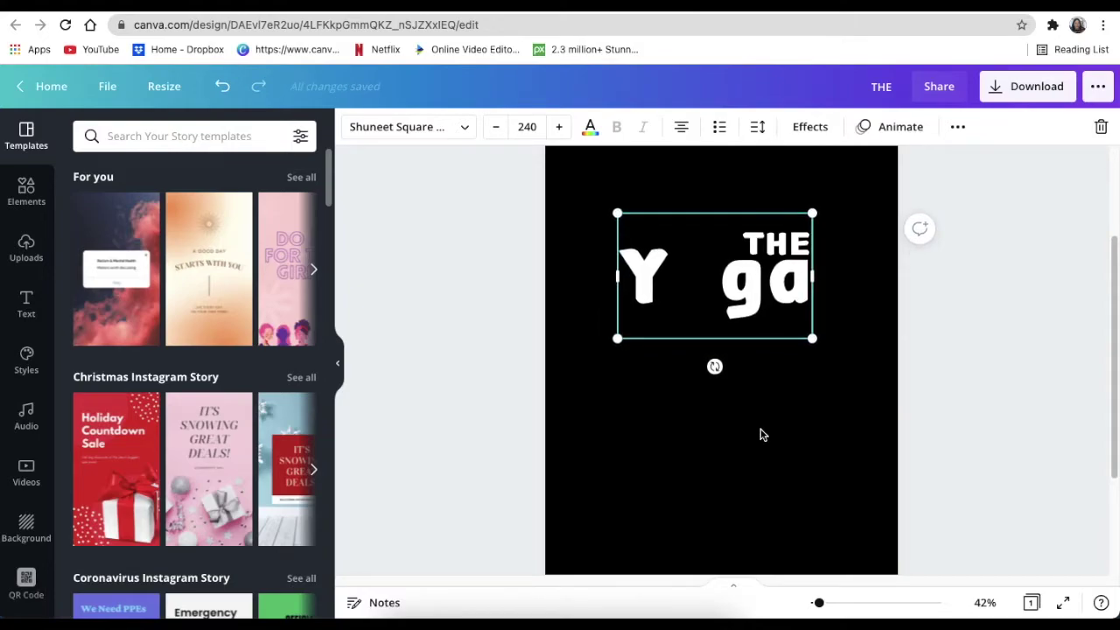
pyautogui.click(770, 418)
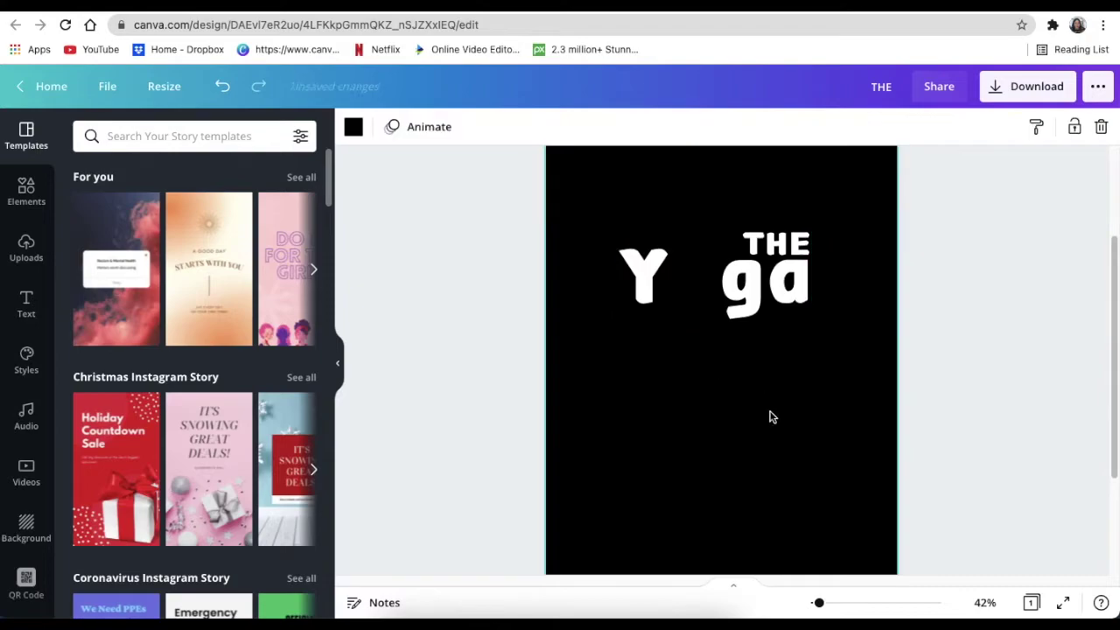
pyautogui.click(943, 409)
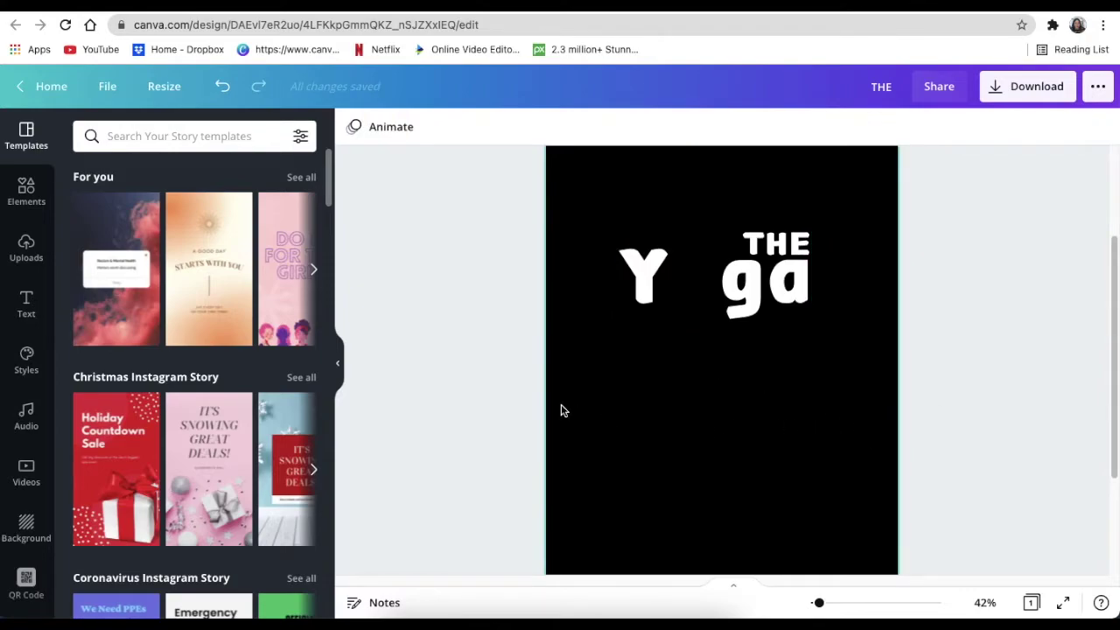
# Add another text box at font size 240 reading "tudio".
pyautogui.press('t')
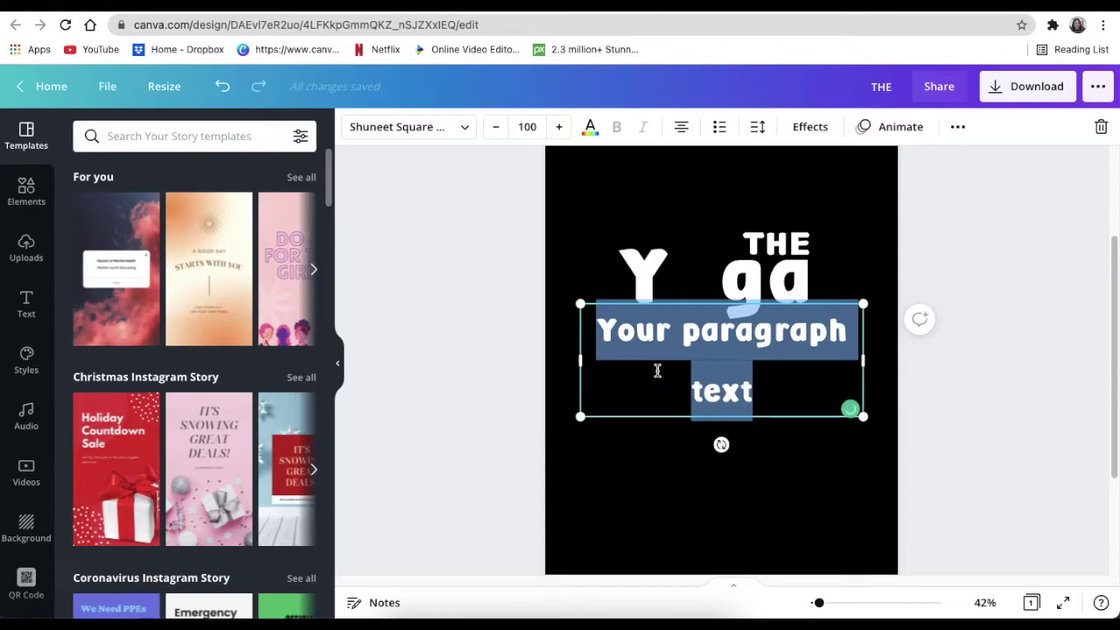
pyautogui.click(525, 127)
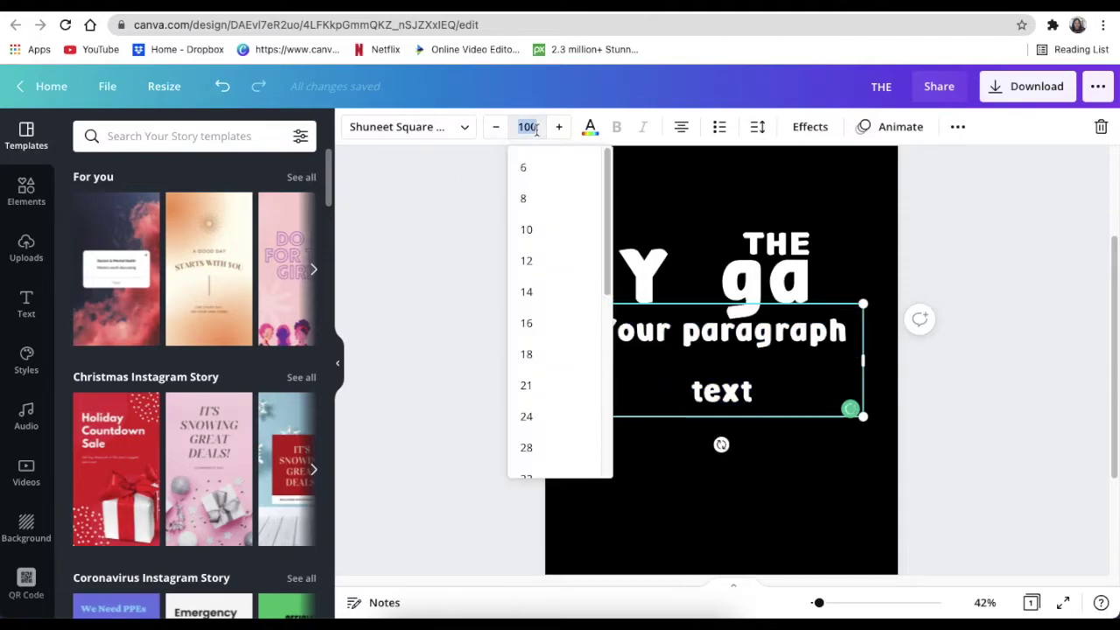
pyautogui.write('240')
pyautogui.press('Return')
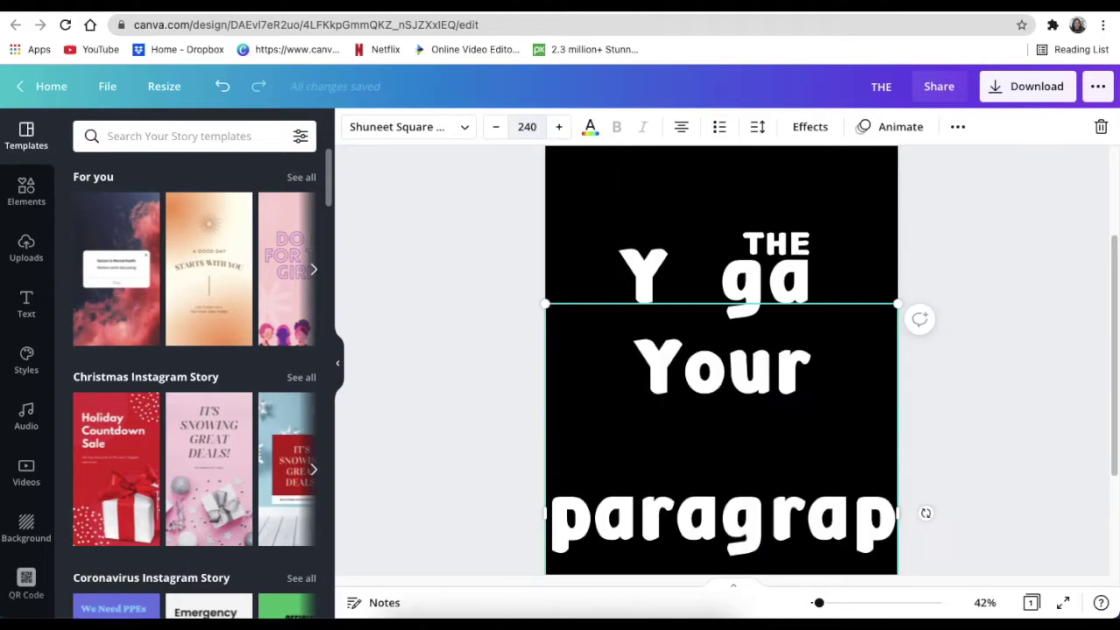
pyautogui.tripleClick(654, 361)
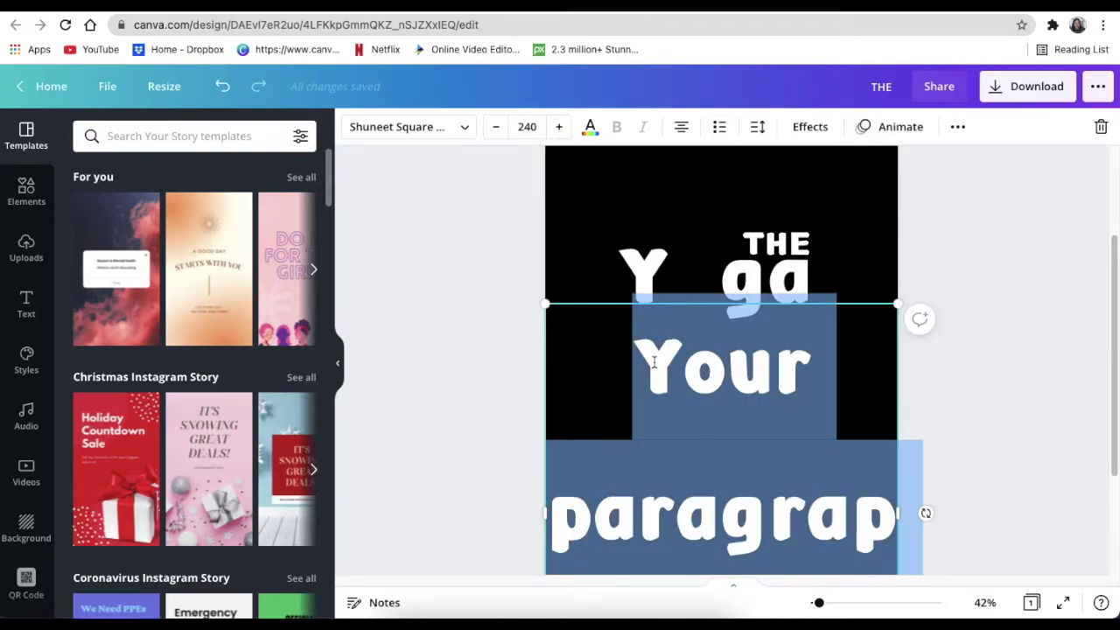
pyautogui.write('tudio')
# Move "tudio" just below "Y ga", offset to the right to leave room for an S-shaped graphic.
pyautogui.click(600, 412)
pyautogui.click(712, 370)
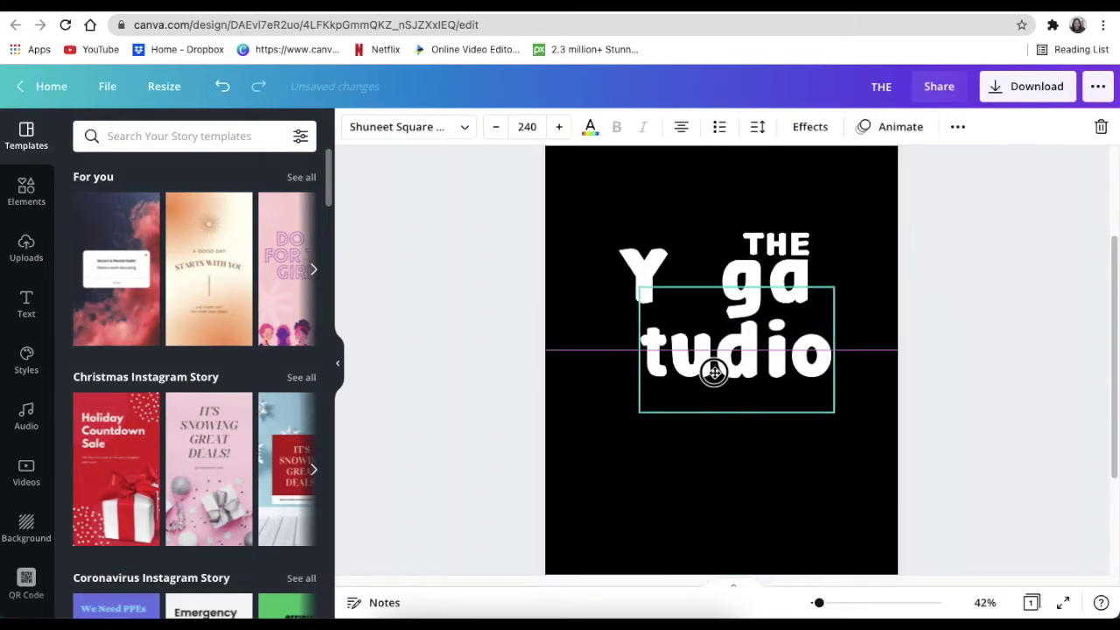
pyautogui.moveTo(819, 602); pyautogui.dragTo(813, 602)
pyautogui.moveTo(746, 365); pyautogui.dragTo(760, 365)
pyautogui.click(707, 429)
pyautogui.click(587, 413)
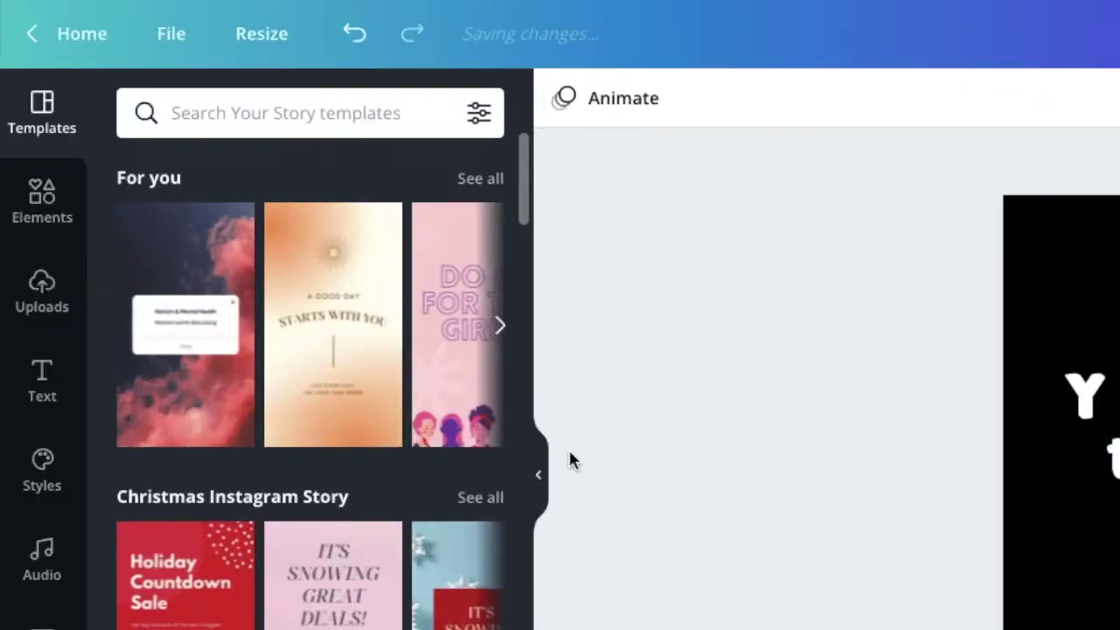
# Search the elements for yoga graphics and insert the lunging woman with raised arms, red top and blue leggings.
pyautogui.click(40, 212)
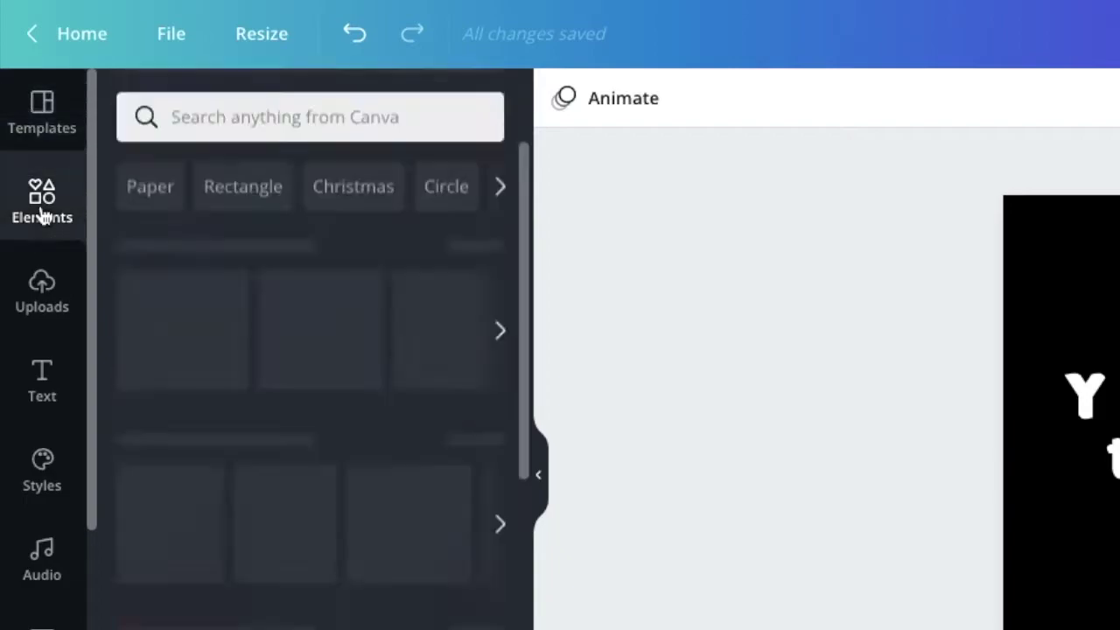
pyautogui.click(222, 121)
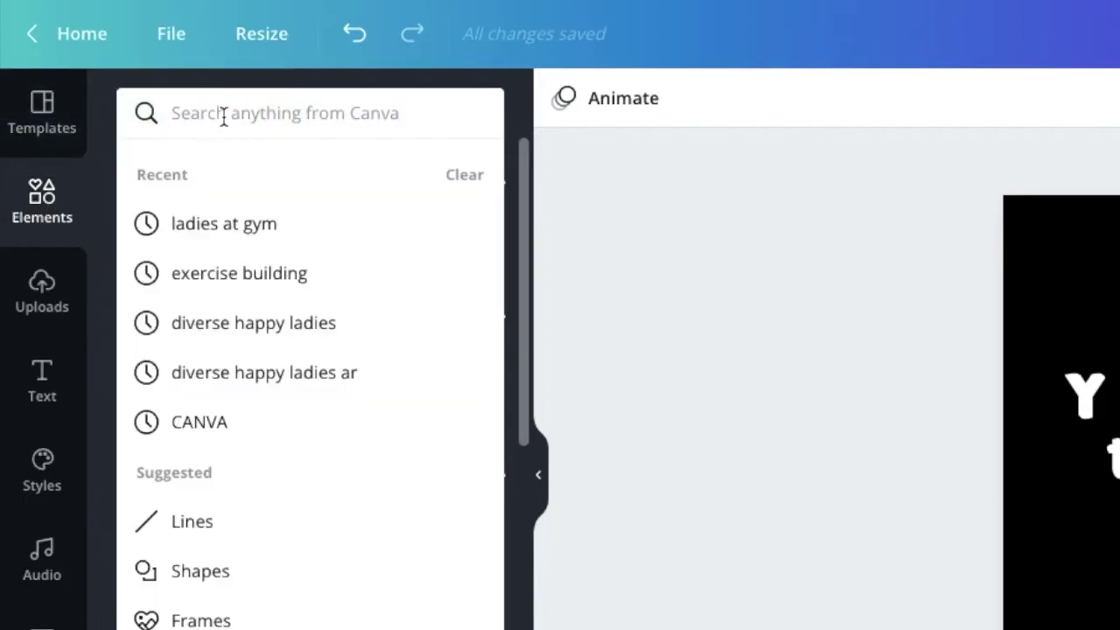
pyautogui.write('yoga')
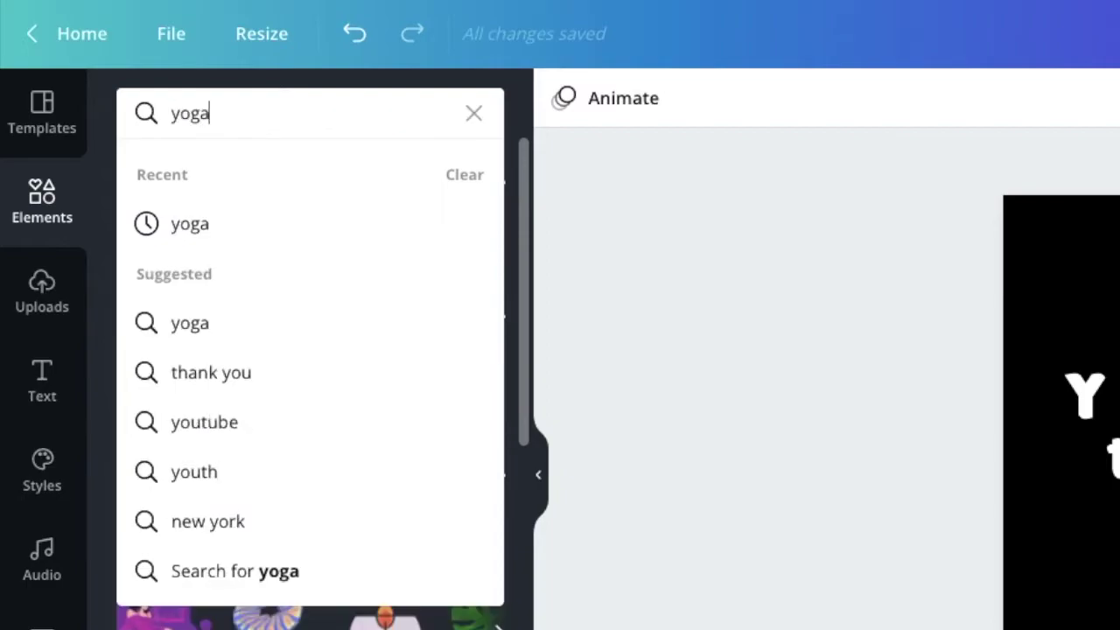
pyautogui.click(231, 237)
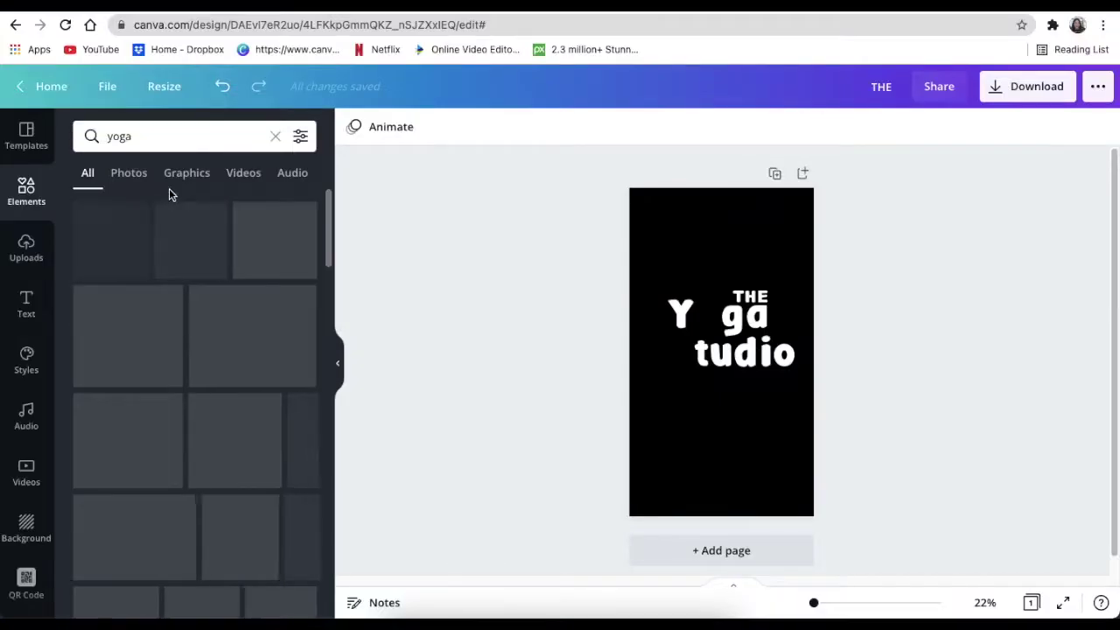
pyautogui.click(185, 178)
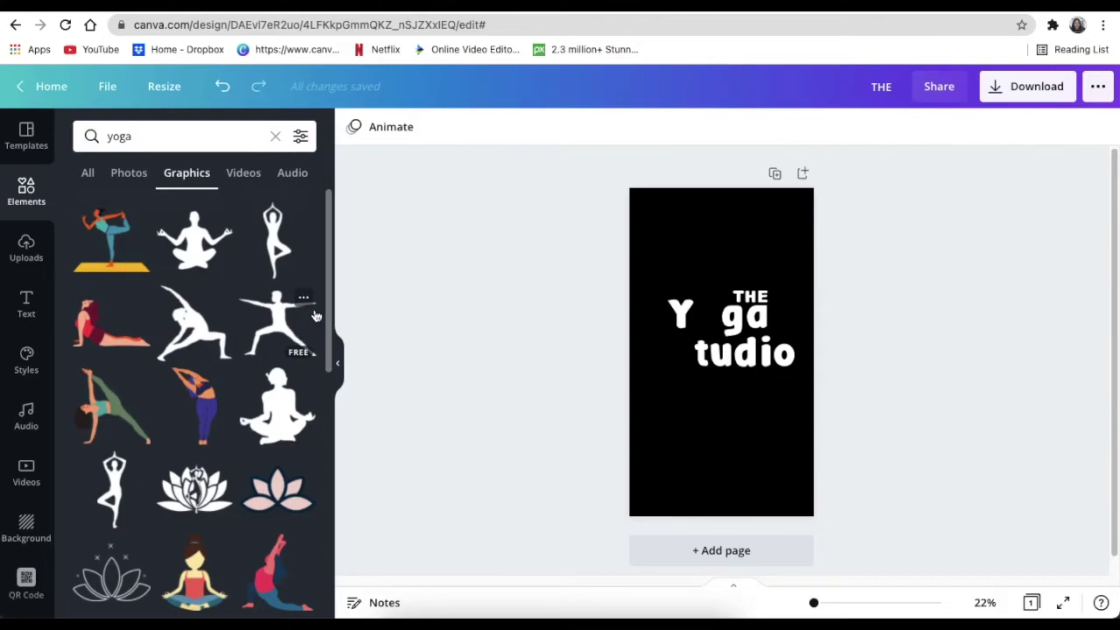
pyautogui.moveTo(328, 277); pyautogui.dragTo(325, 305)
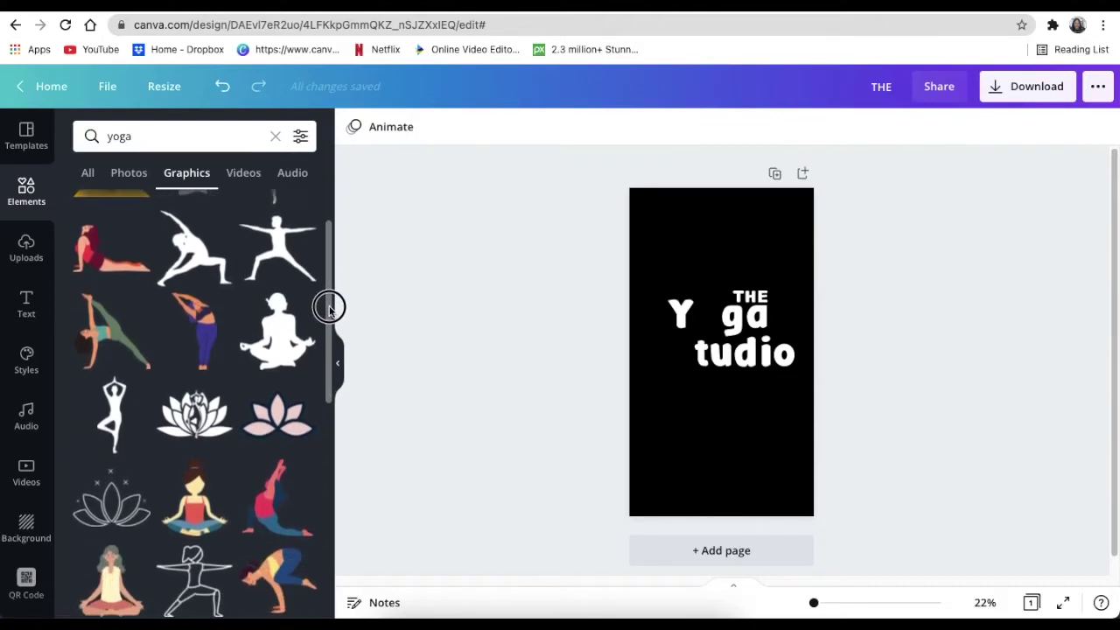
pyautogui.click(274, 495)
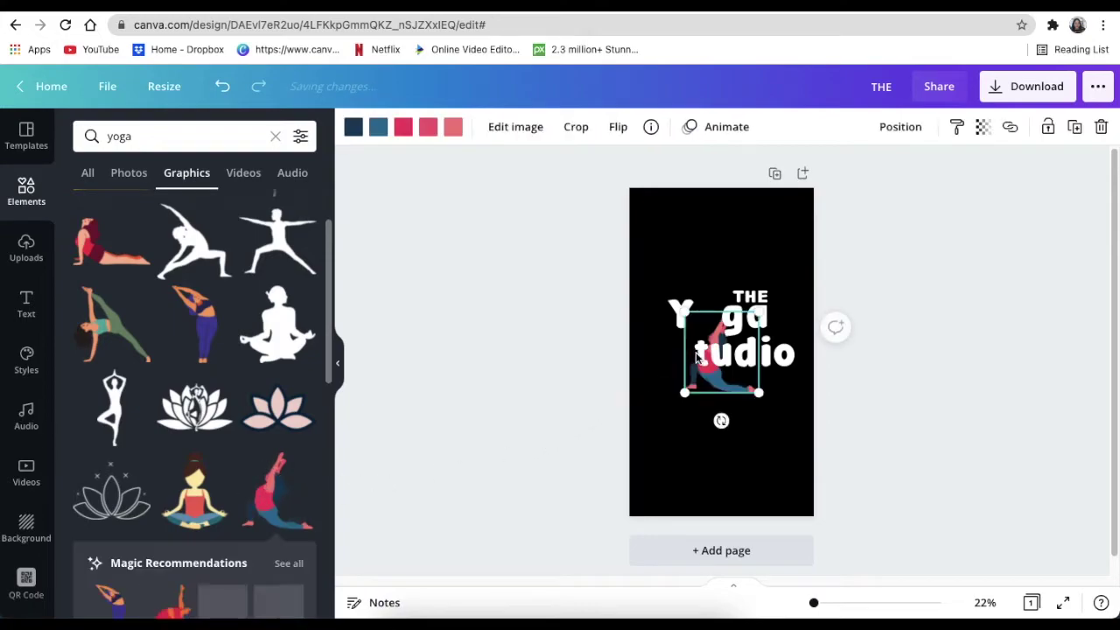
# Move the yoga woman graphic into the gap between "Y" and "ga", just in front of "tudio".
pyautogui.click(732, 392)
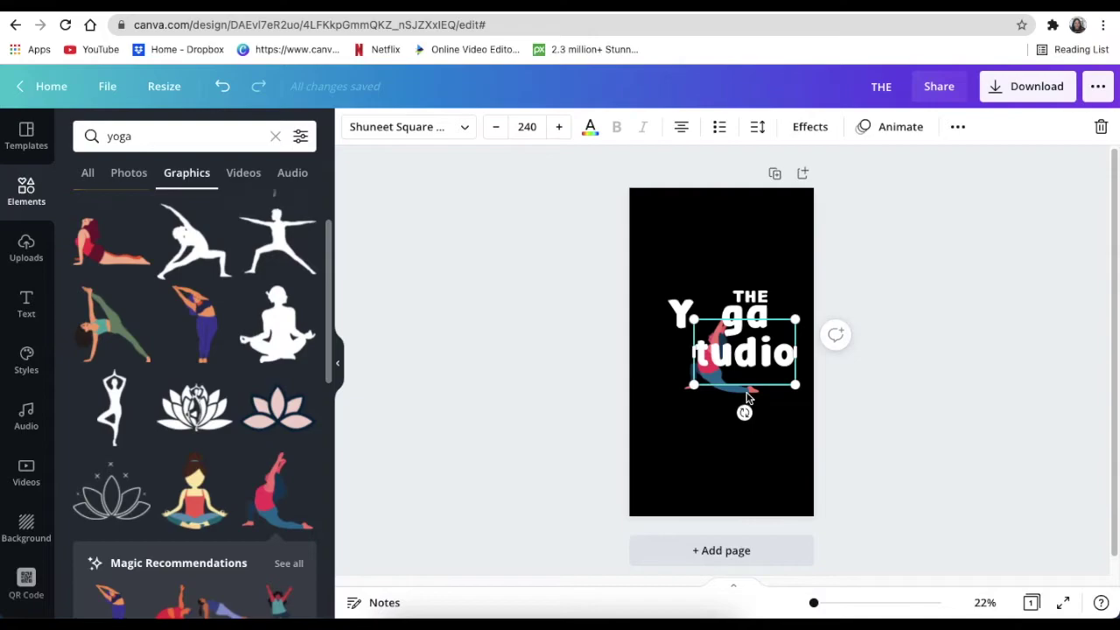
pyautogui.click(757, 409)
pyautogui.click(743, 395)
pyautogui.click(719, 388)
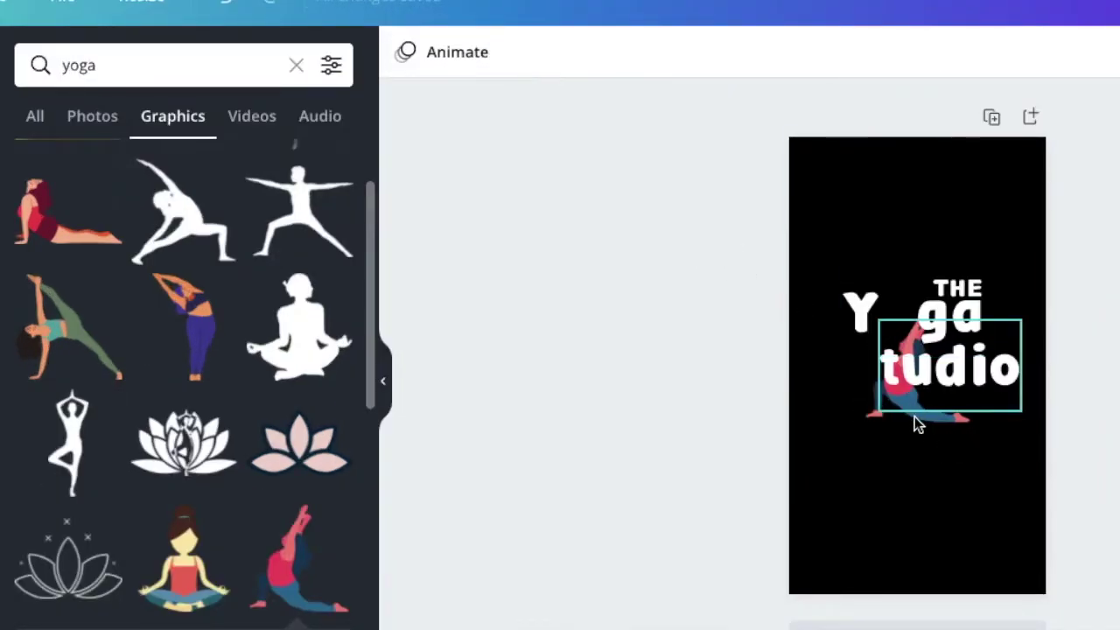
pyautogui.moveTo(888, 395); pyautogui.dragTo(855, 401)
# Recolour the yoga woman's red top to white.
pyautogui.click(479, 25)
pyautogui.click(162, 523)
pyautogui.click(104, 194)
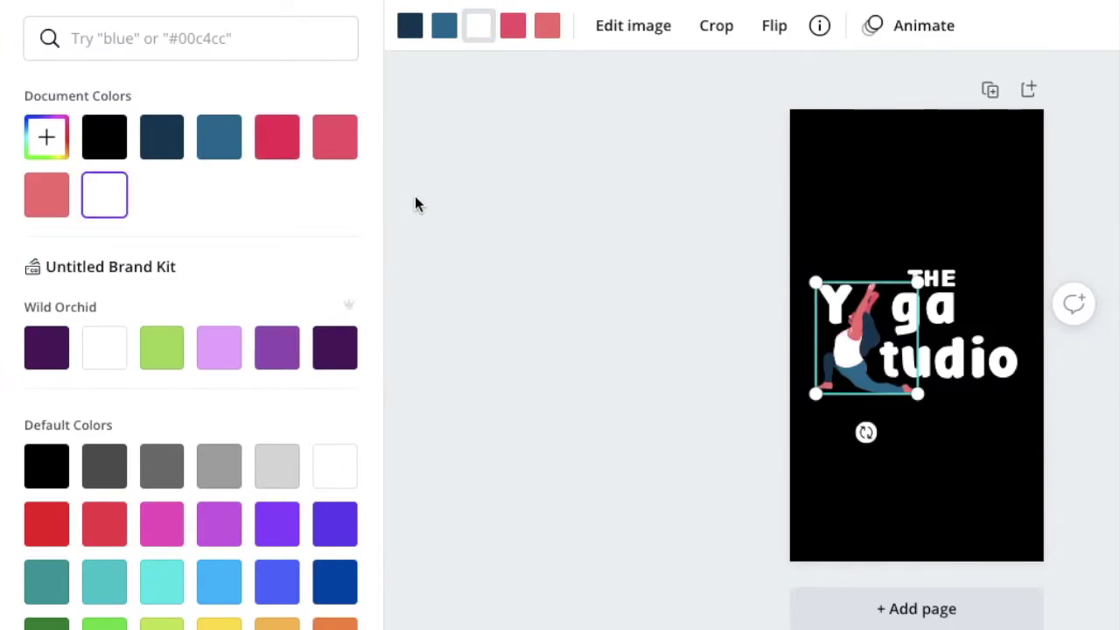
# Recolour the yoga woman's blue and dark navy areas to the default magenta pink.
pyautogui.click(444, 28)
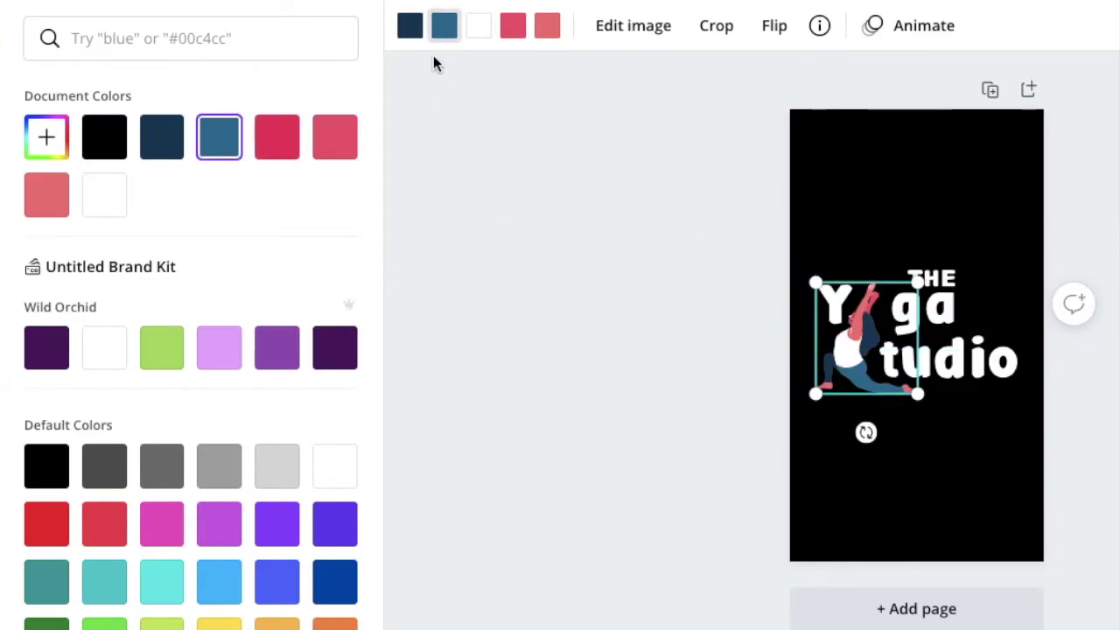
pyautogui.click(162, 523)
pyautogui.click(410, 26)
pyautogui.click(162, 523)
pyautogui.click(595, 210)
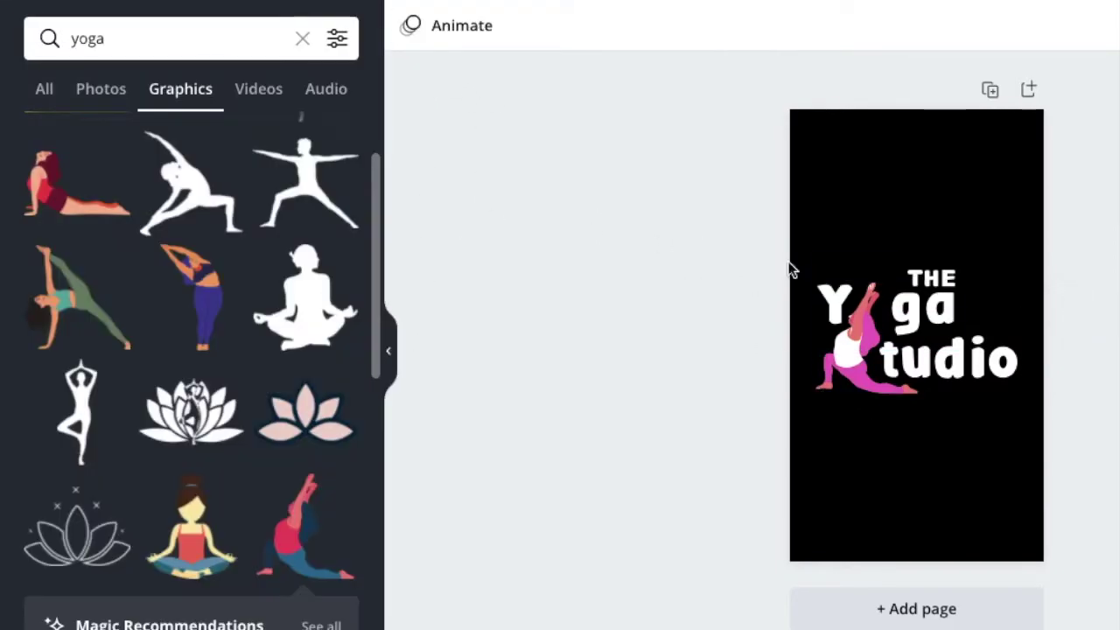
# Recolour the yoga woman's light red skin area to the reddish brown from the "Against Autumn Fields" palette, searching the colours for "brown".
pyautogui.click(862, 373)
pyautogui.click(547, 25)
pyautogui.write('brown')
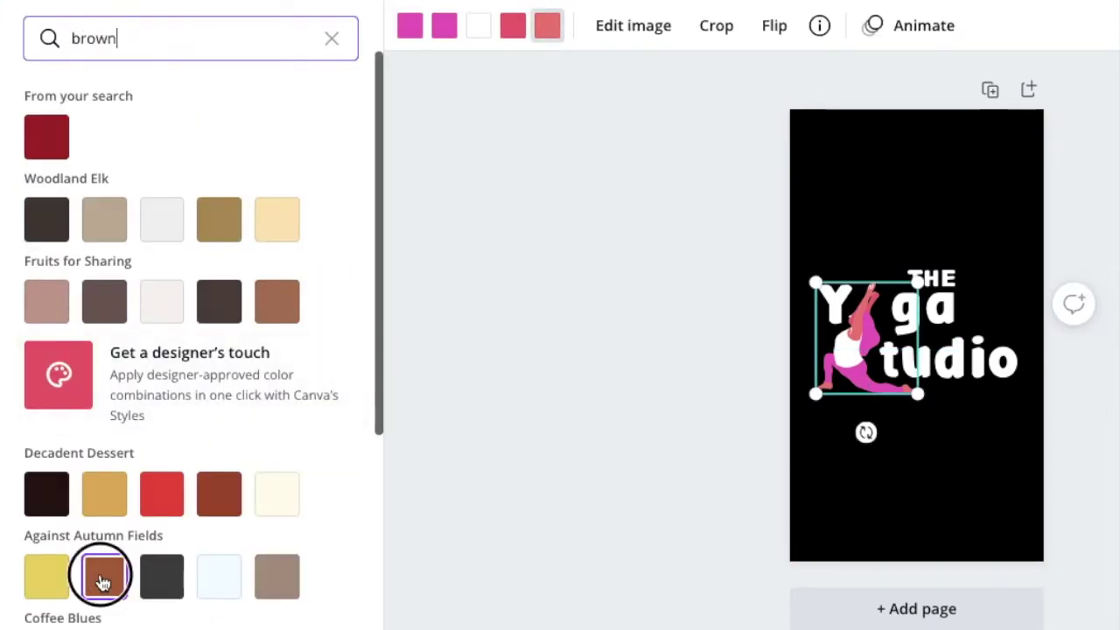
pyautogui.click(103, 576)
pyautogui.click(601, 293)
pyautogui.moveTo(627, 232); pyautogui.dragTo(987, 388)
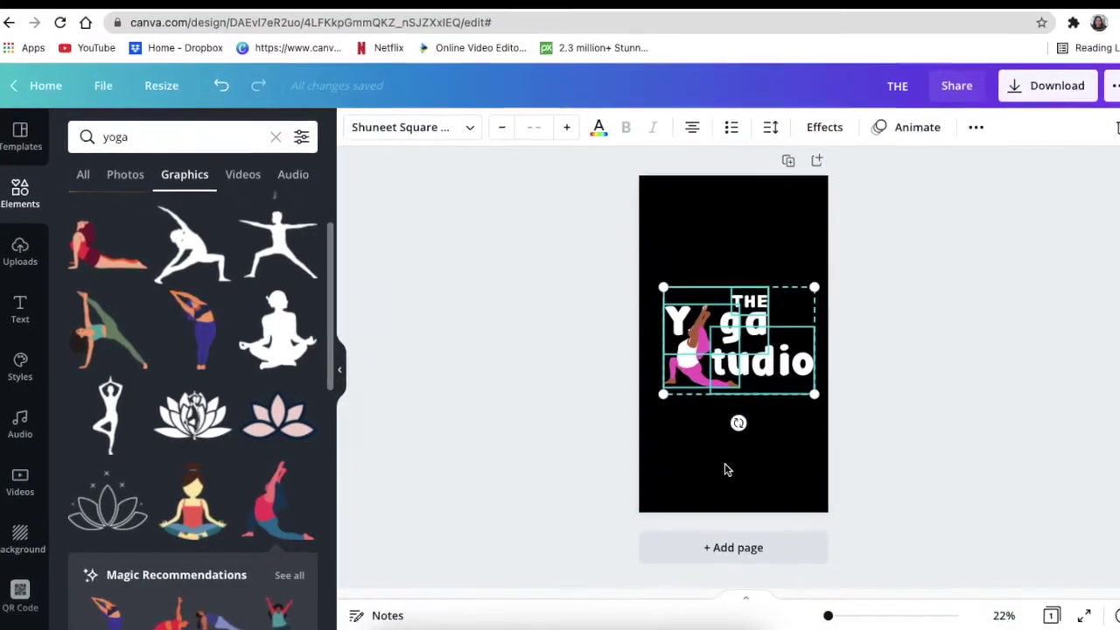
pyautogui.click(577, 425)
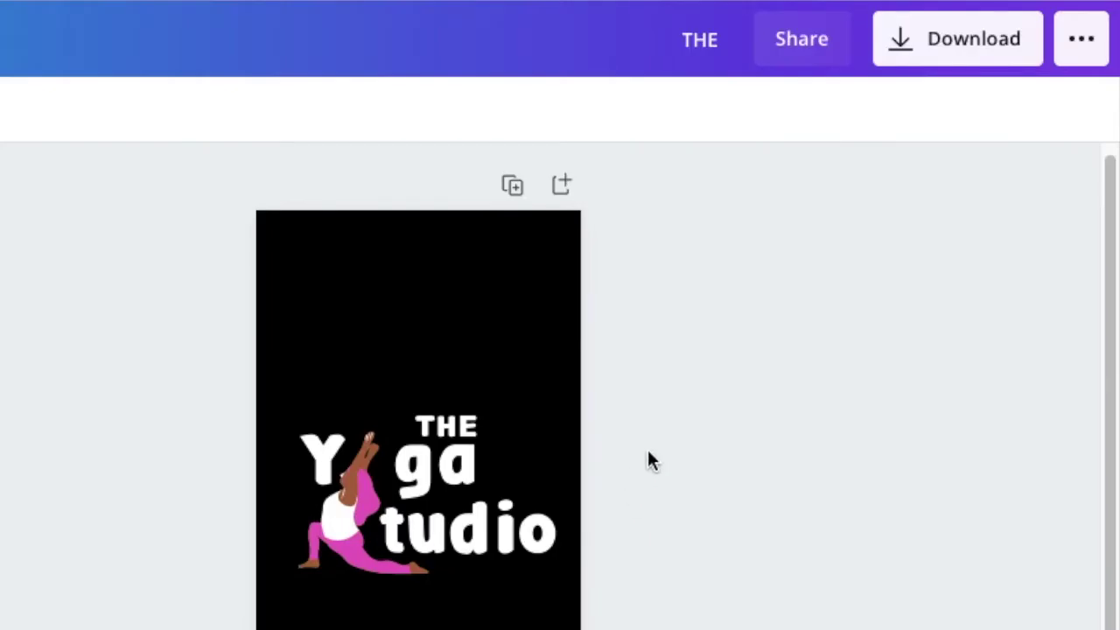
# Download the finished logo page as a PNG at size 1, without a transparent background.
pyautogui.click(955, 39)
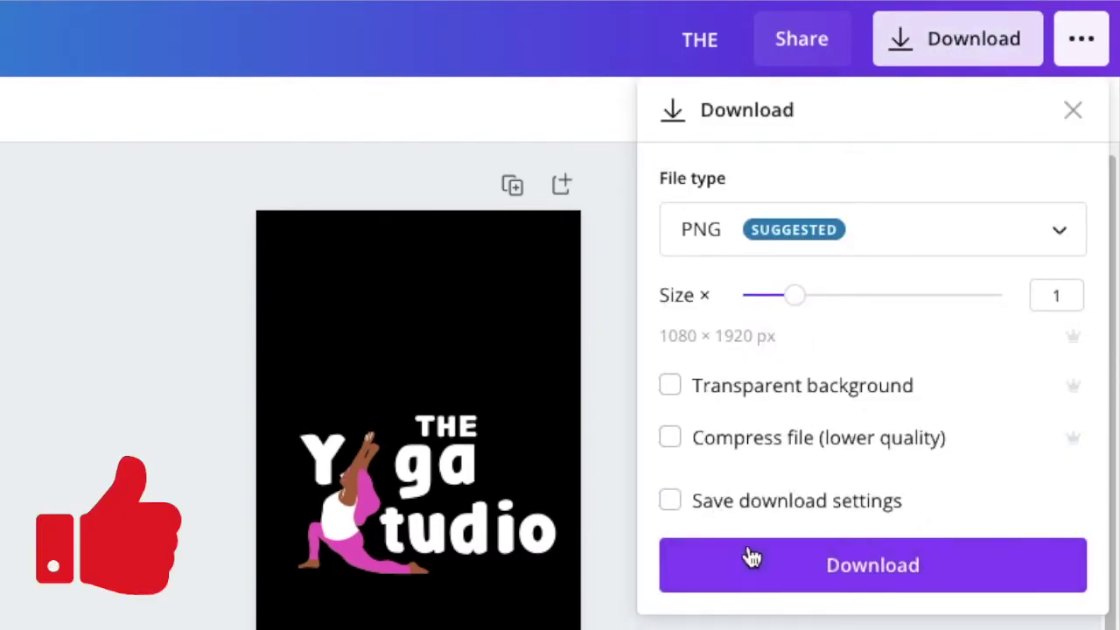
pyautogui.click(828, 564)
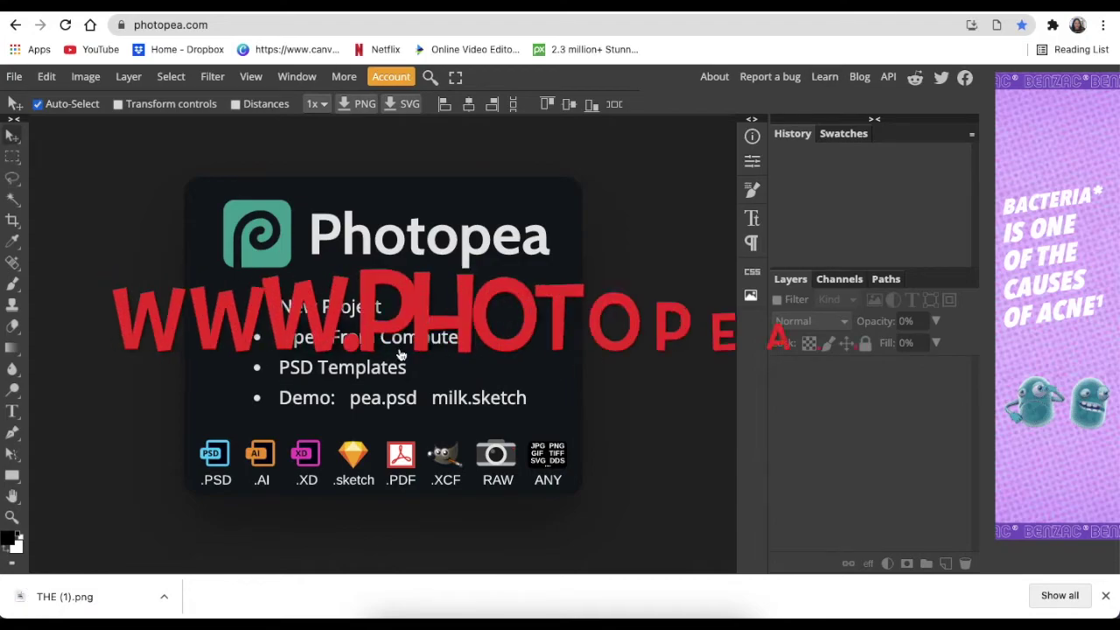
pyautogui.click(398, 347)
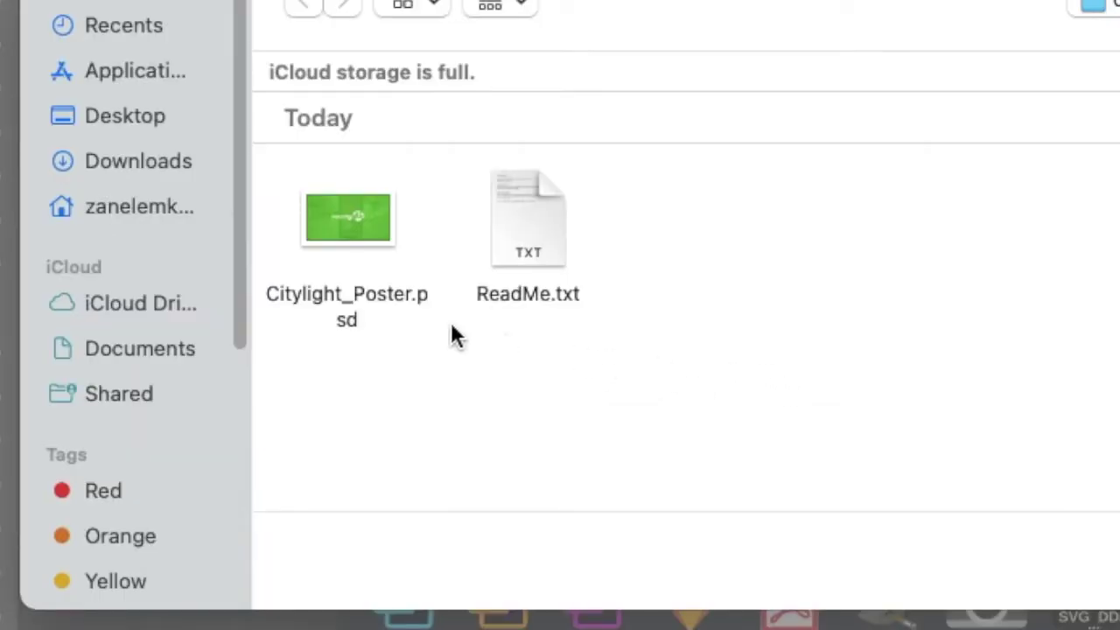
pyautogui.doubleClick(360, 321)
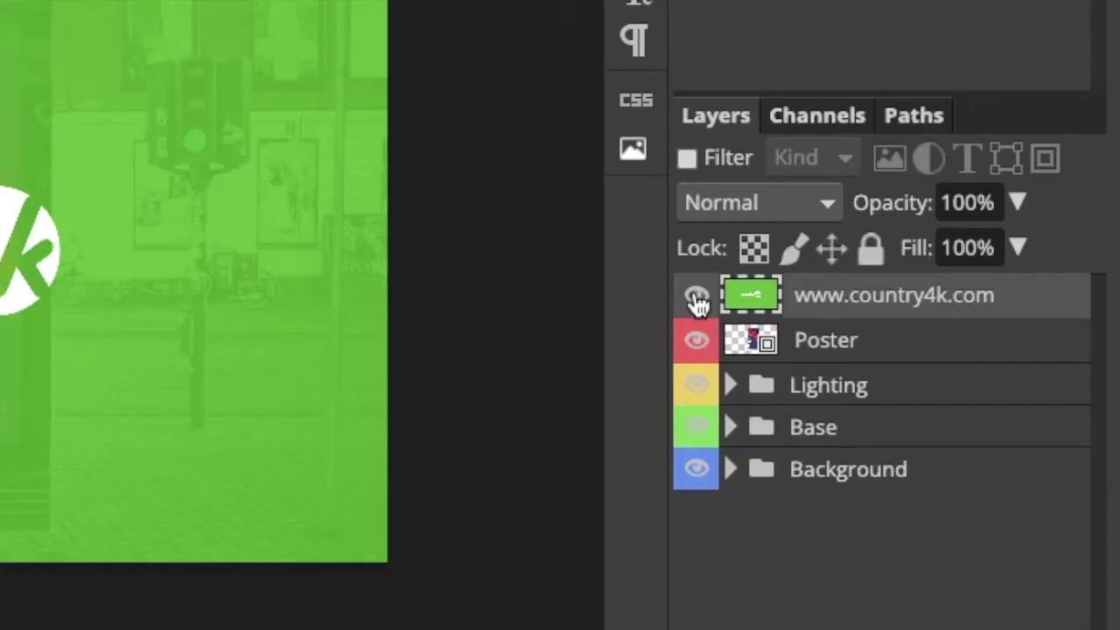
pyautogui.click(781, 367)
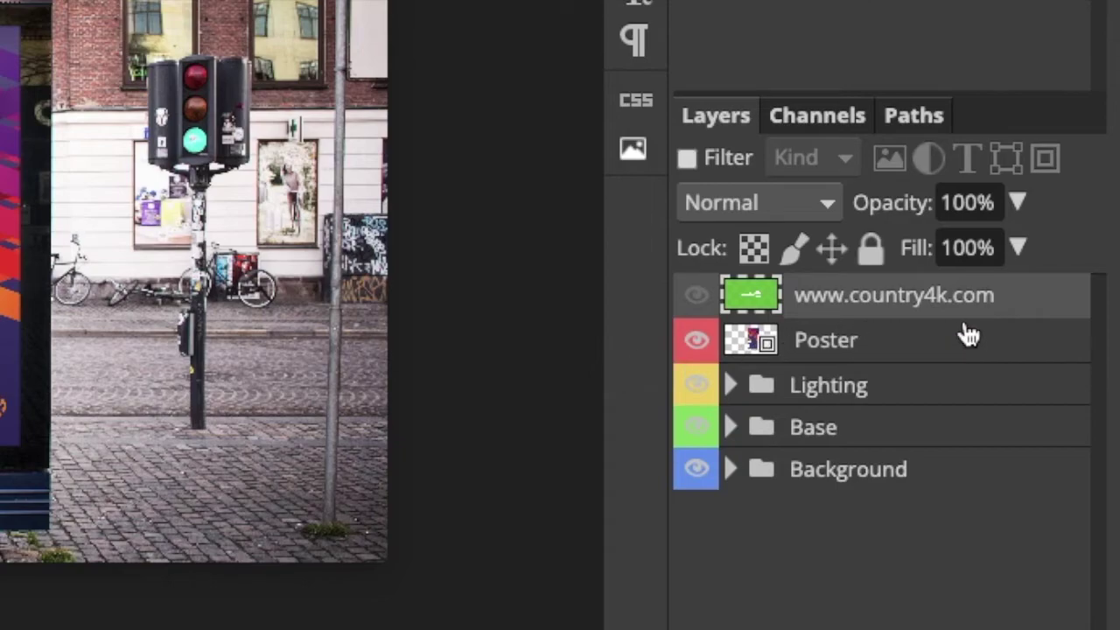
# Open the Poster smart object for editing and hide its ">>Your Design<<" placeholder layer.
pyautogui.doubleClick(752, 341)
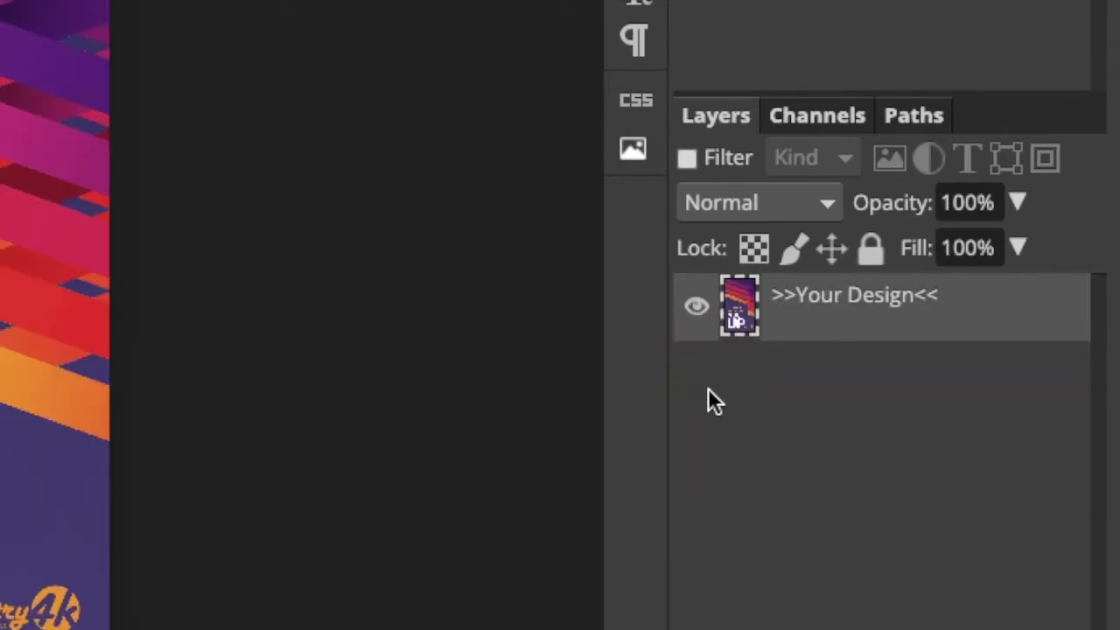
pyautogui.click(698, 311)
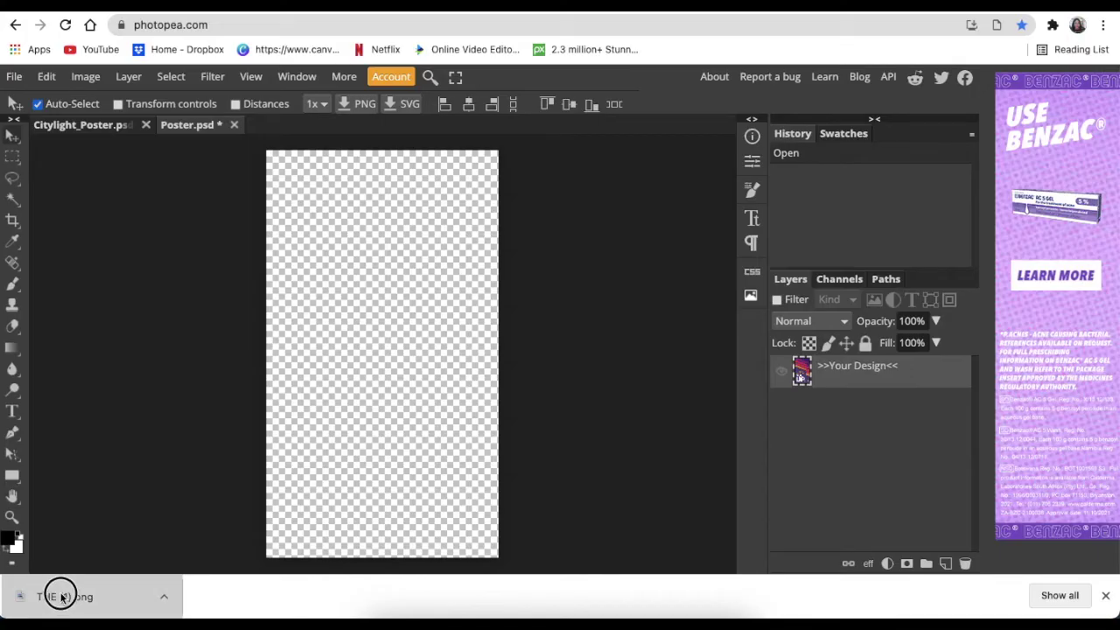
# Place THE (1).png in the Poster canvas and stretch its width to 85.56% so it covers both side edges.
pyautogui.moveTo(50, 596); pyautogui.dragTo(245, 534)
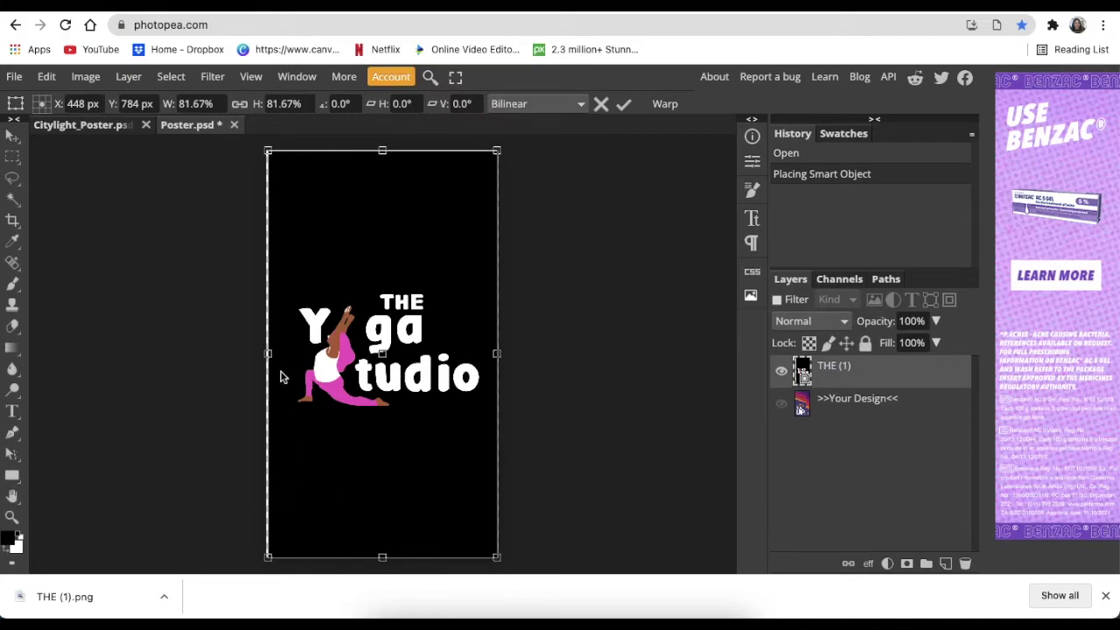
pyautogui.moveTo(271, 354); pyautogui.dragTo(261, 352)
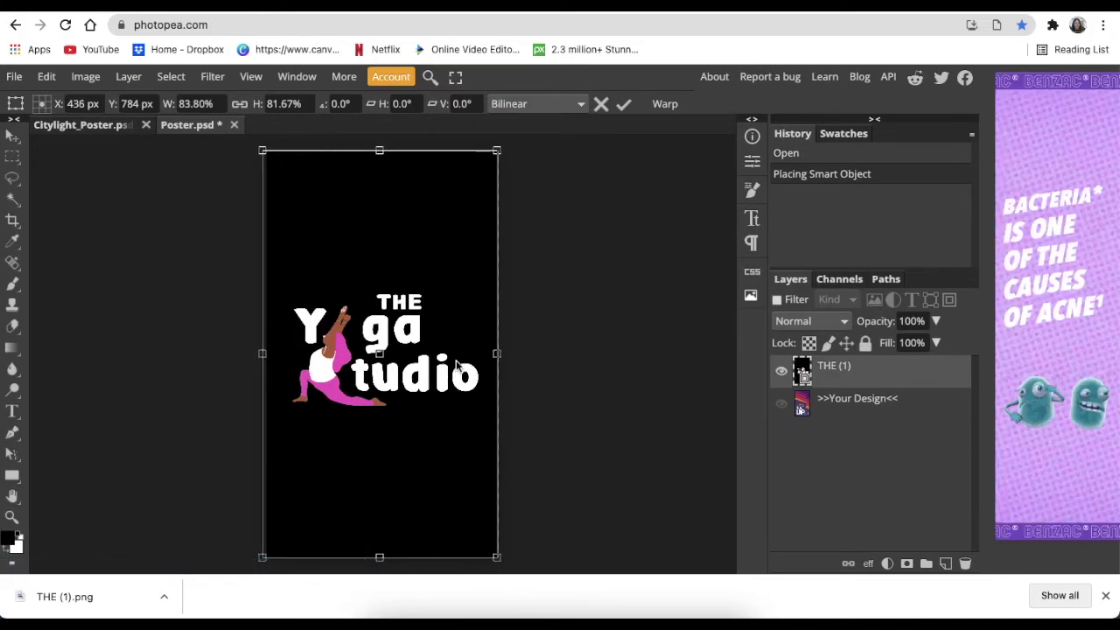
pyautogui.moveTo(499, 354); pyautogui.dragTo(501, 354)
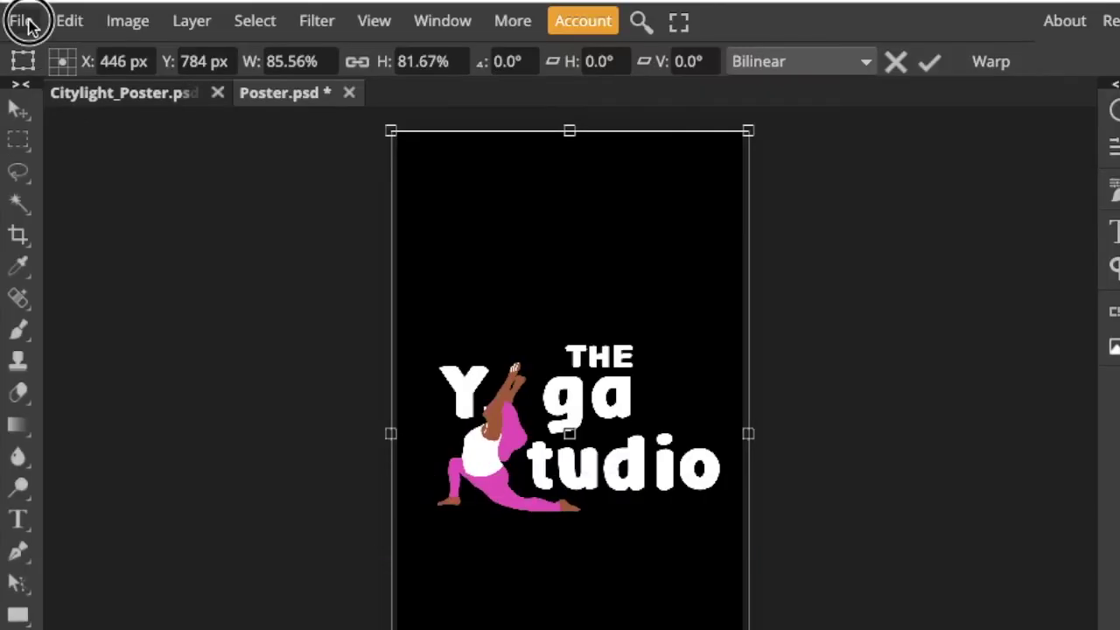
# Save the Poster smart object with the placed logo and return to the Citylight_Poster.psd mockup.
pyautogui.click(26, 24)
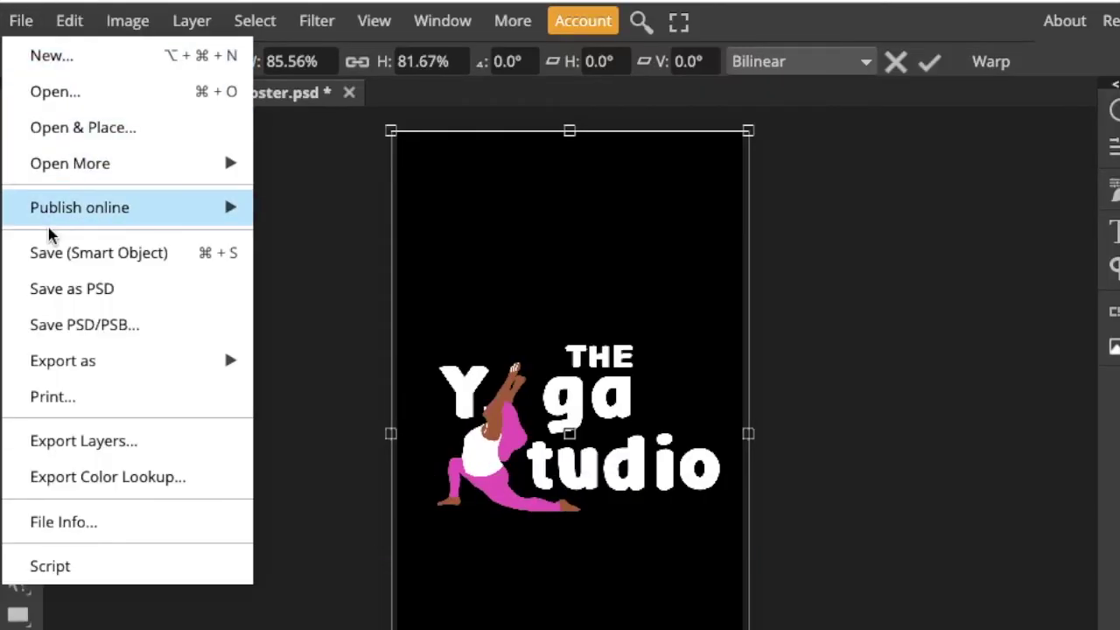
pyautogui.click(61, 253)
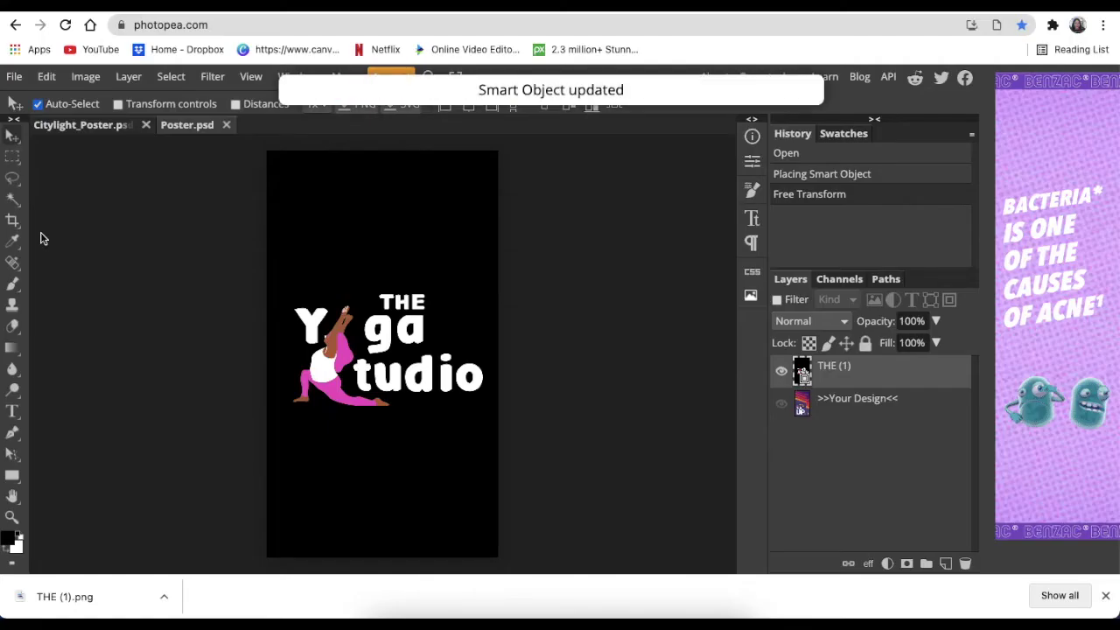
pyautogui.click(75, 127)
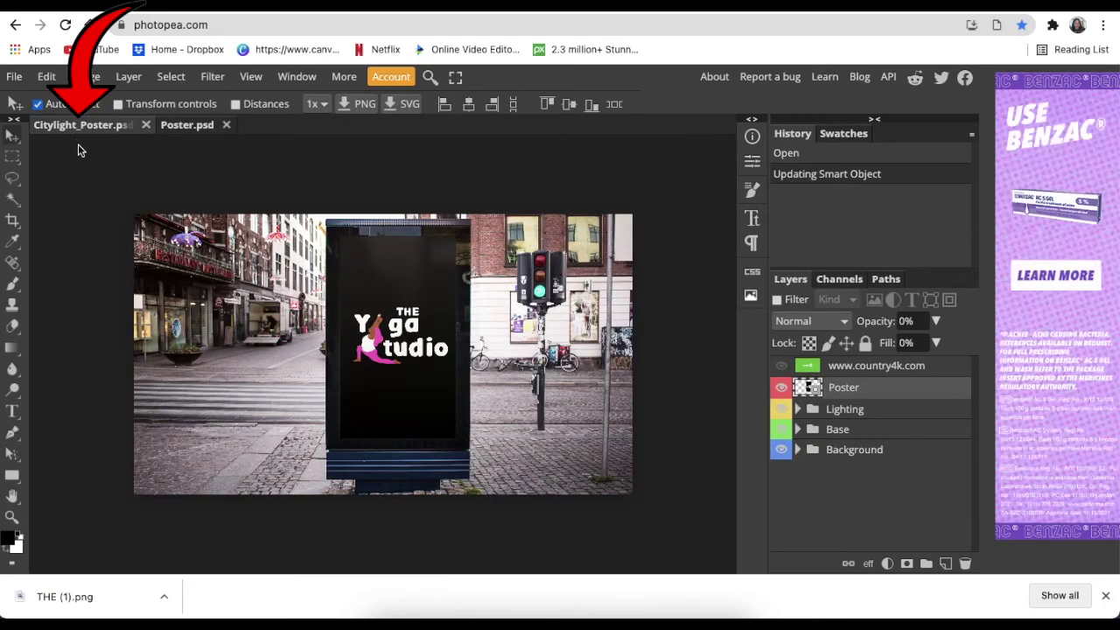